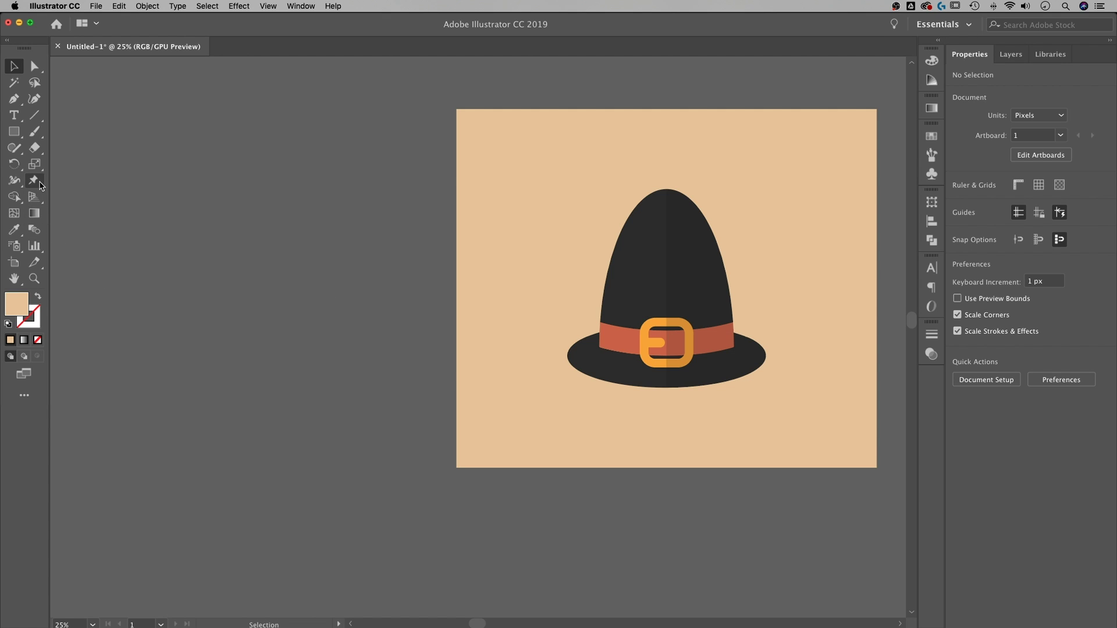
# Draw a wide, flat ellipse about 845 by 276 px on the empty canvas beside the artboard for the hat brim
pyautogui.click(15, 132)
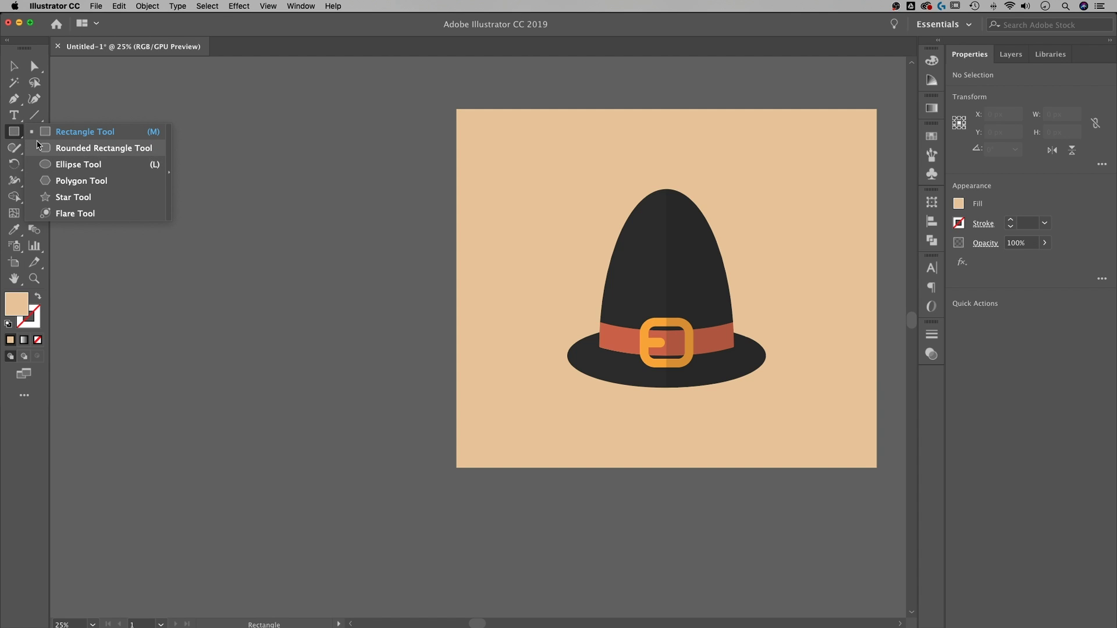
pyautogui.click(78, 165)
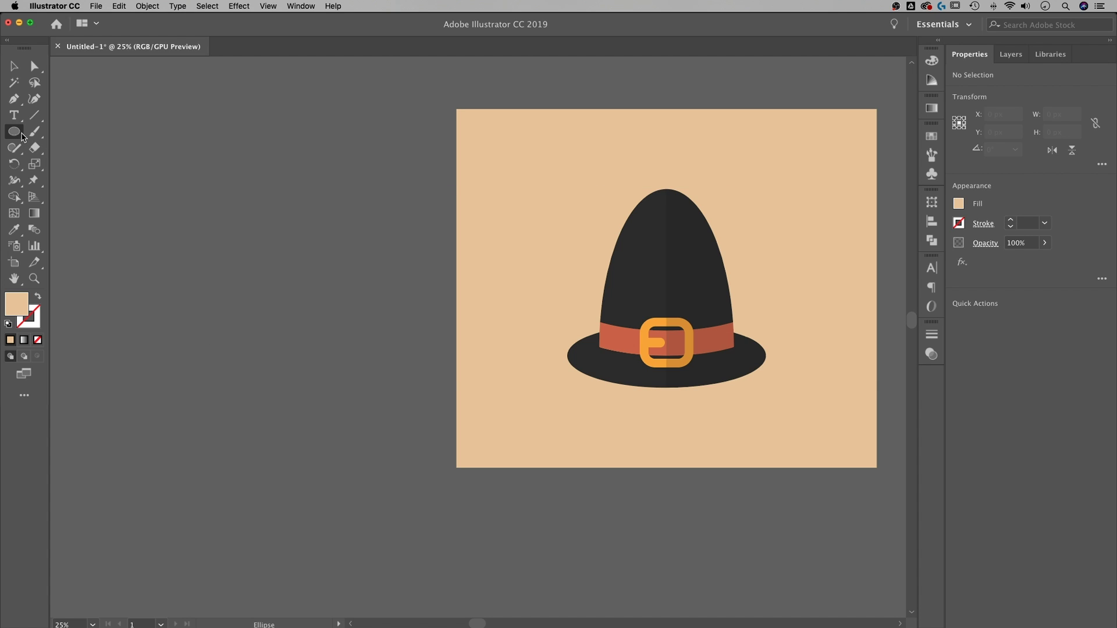
pyautogui.moveTo(182, 359); pyautogui.dragTo(357, 303)
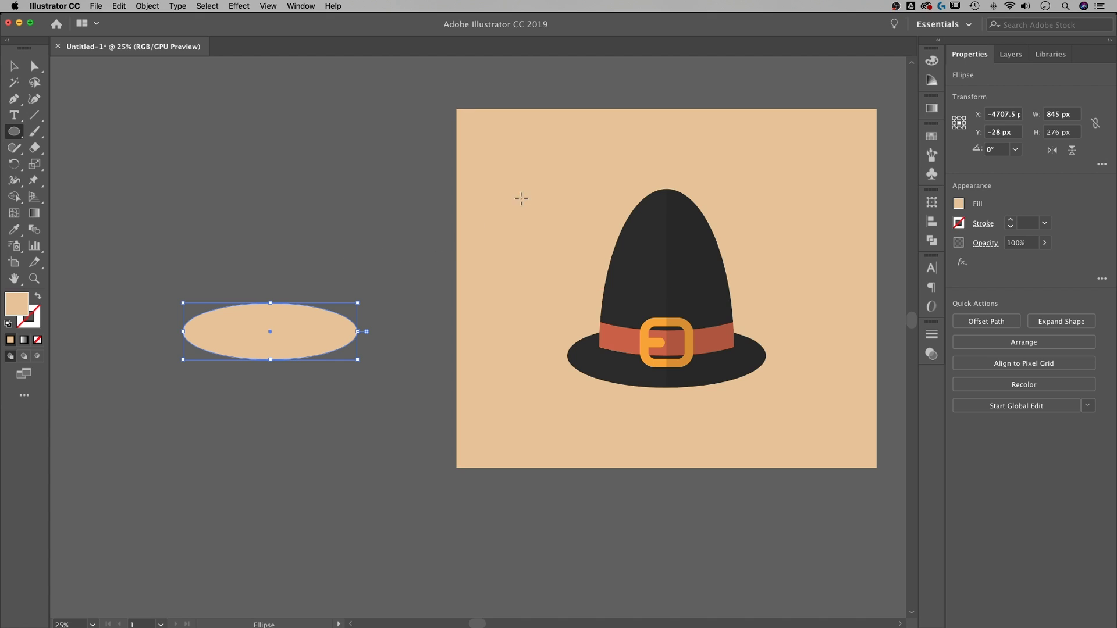
# Set the brim ellipse's fill colour to dark grey 333333
pyautogui.click(301, 6)
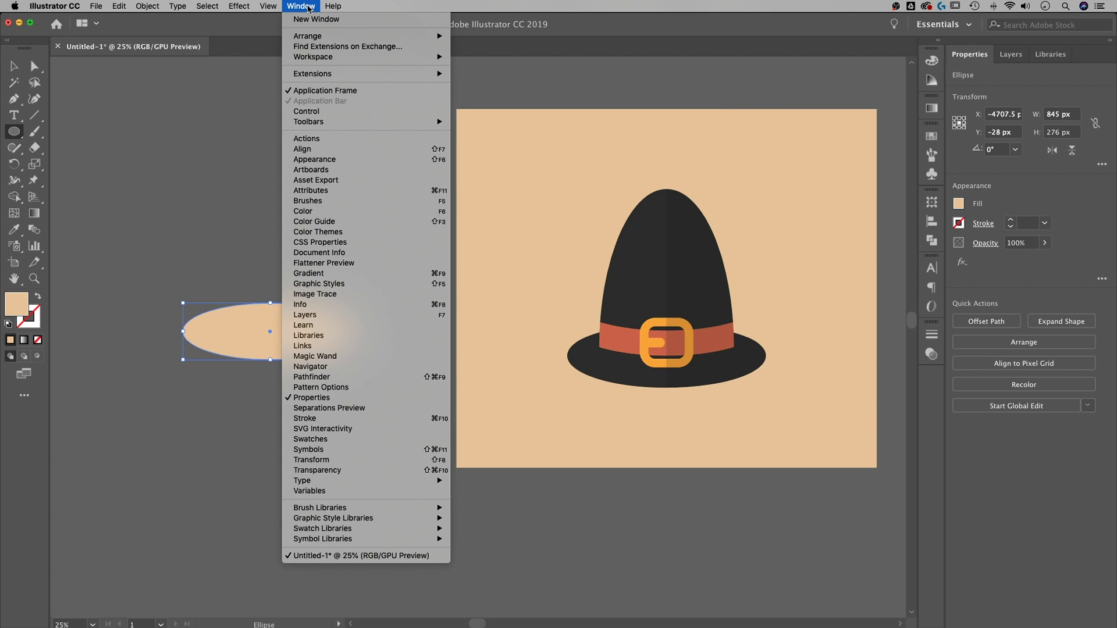
pyautogui.click(311, 212)
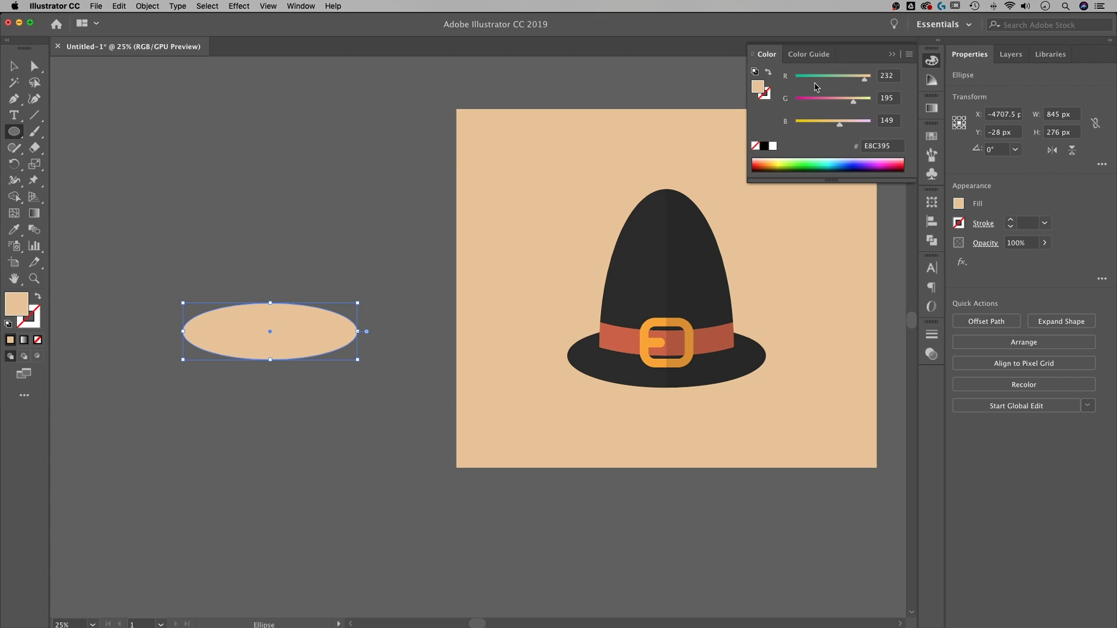
pyautogui.doubleClick(757, 88)
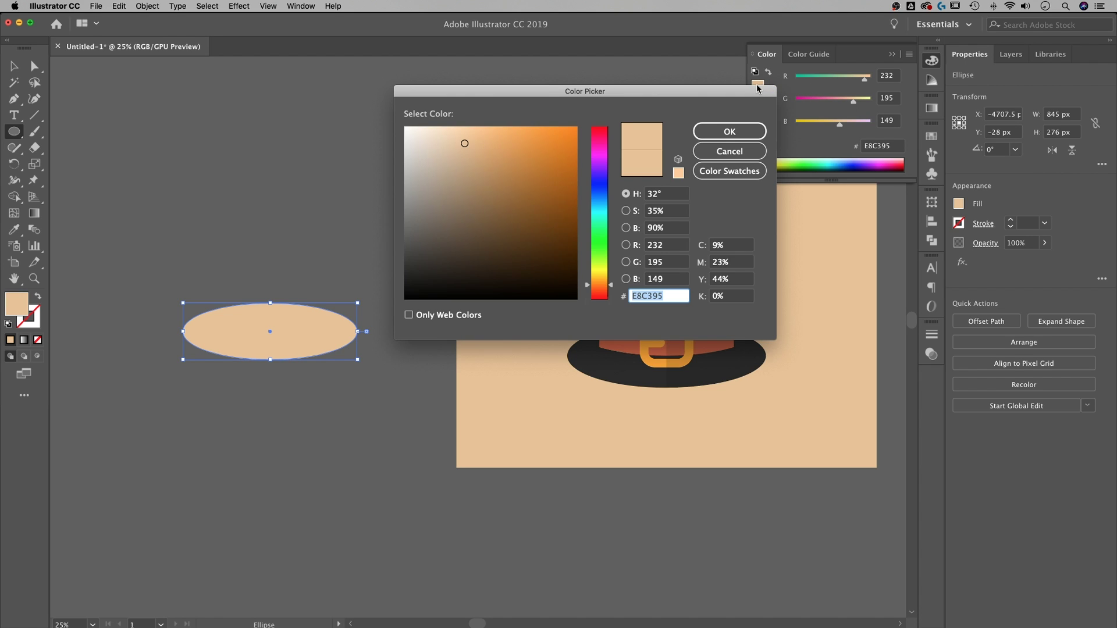
pyautogui.moveTo(756, 88); pyautogui.dragTo(720, 87)
pyautogui.moveTo(411, 141)
pyautogui.mouseDown()
pyautogui.moveTo(455, 228)
pyautogui.moveTo(461, 200)
pyautogui.moveTo(444, 225)
pyautogui.moveTo(334, 252)
pyautogui.moveTo(358, 263)
pyautogui.mouseUp()
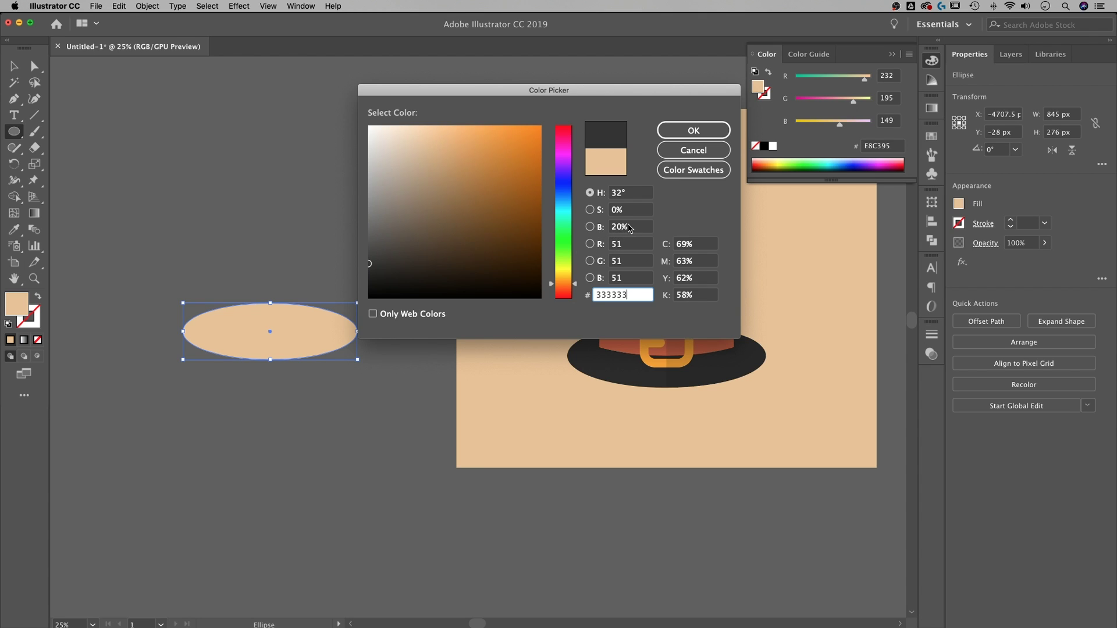
pyautogui.click(694, 130)
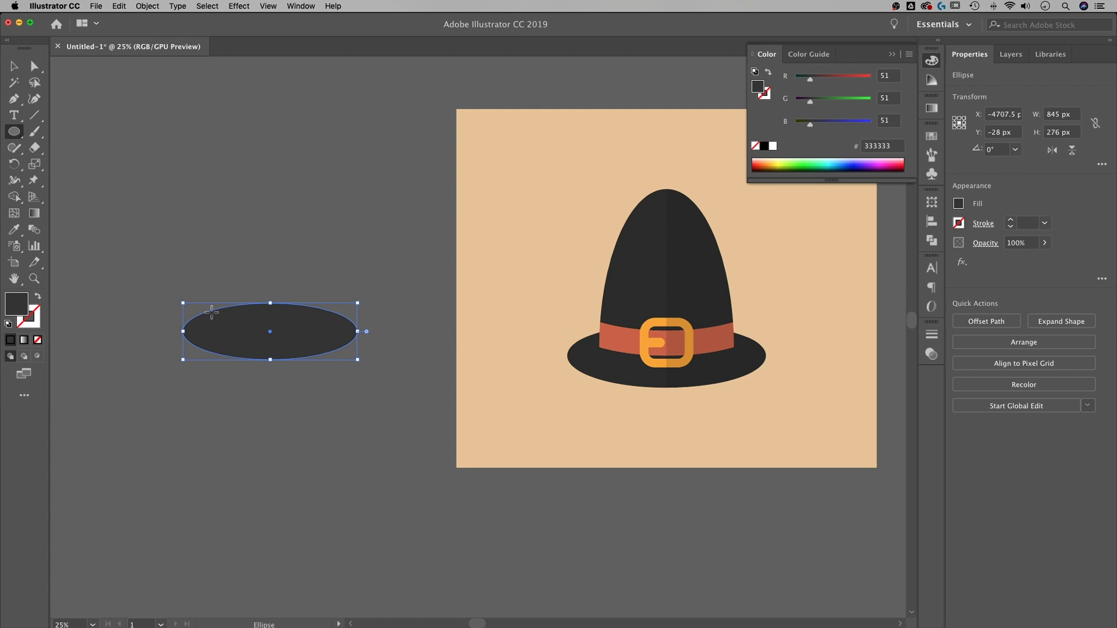
# Draw a tall ellipse about 522 by 1200 px across the brim ellipse for the hat crown
pyautogui.moveTo(276, 342)
pyautogui.mouseDown()
pyautogui.moveTo(277, 307)
pyautogui.moveTo(280, 330)
pyautogui.mouseUp()
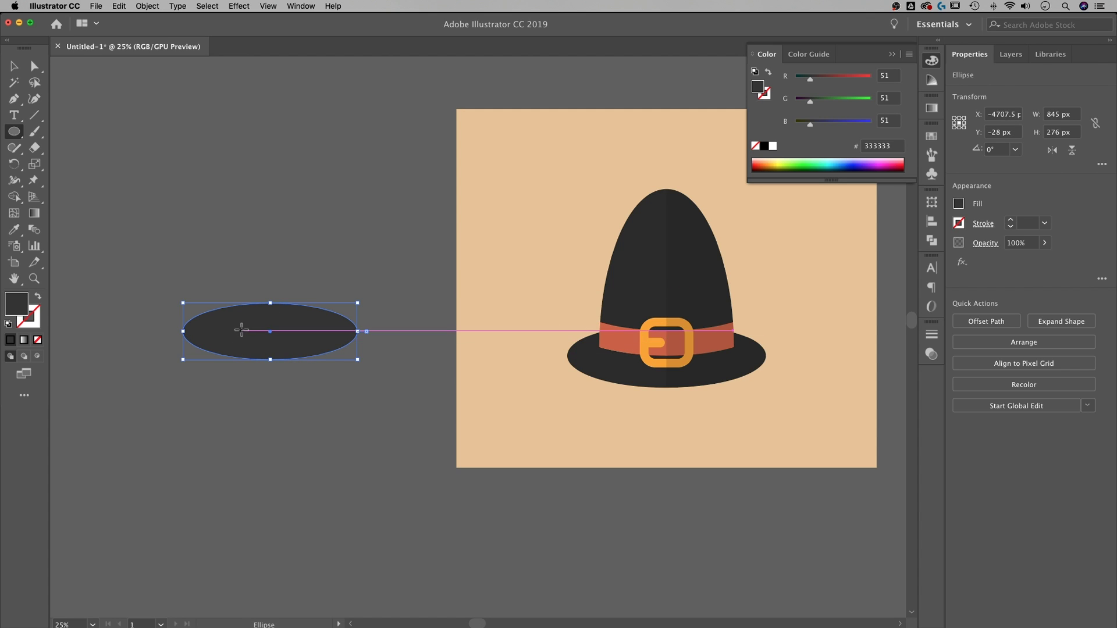
pyautogui.moveTo(241, 330)
pyautogui.mouseDown()
pyautogui.moveTo(294, 175)
pyautogui.moveTo(278, 230)
pyautogui.moveTo(290, 230)
pyautogui.moveTo(284, 213)
pyautogui.moveTo(288, 240)
pyautogui.moveTo(269, 240)
pyautogui.moveTo(304, 212)
pyautogui.moveTo(297, 183)
pyautogui.moveTo(297, 194)
pyautogui.moveTo(307, 188)
pyautogui.moveTo(297, 215)
pyautogui.mouseUp()
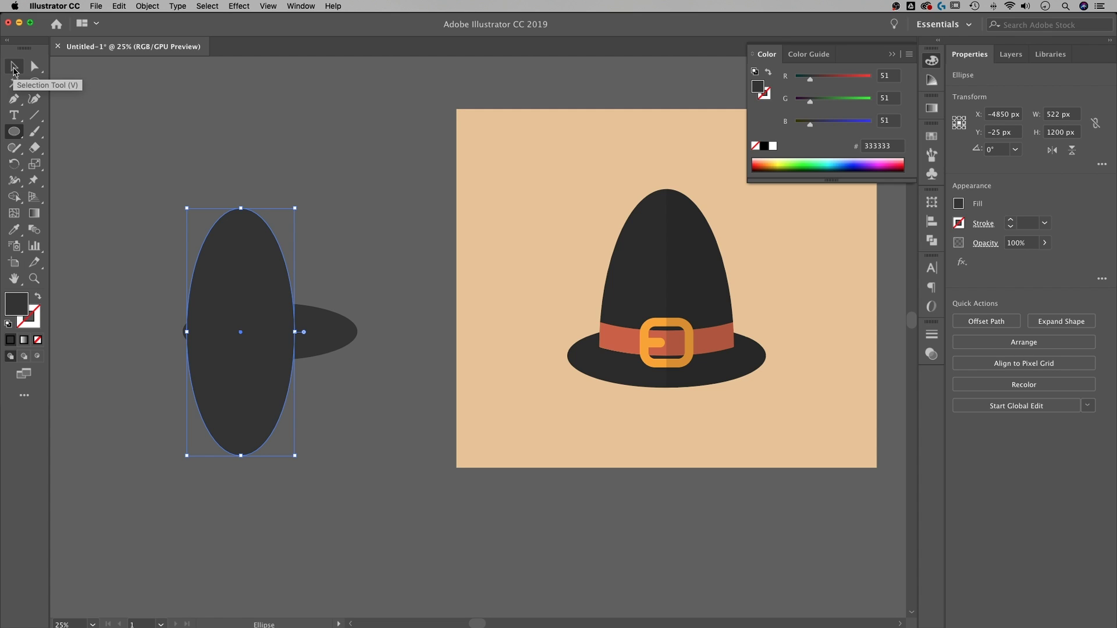
pyautogui.click(15, 68)
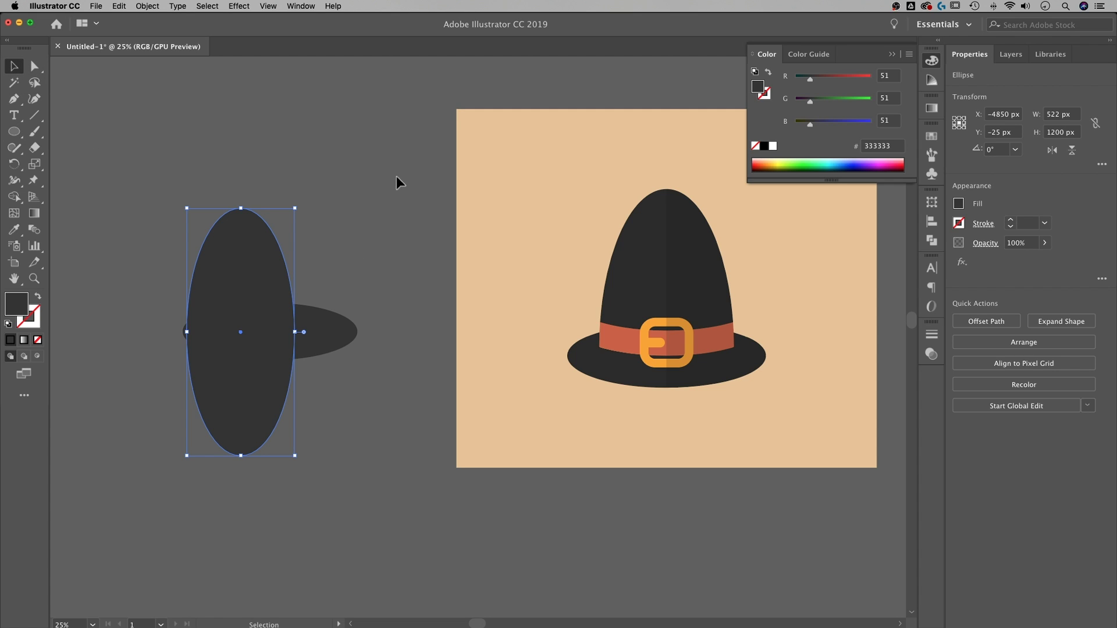
# Align the tall and wide ellipses to each other on both their horizontal and vertical centres
pyautogui.press('super+a')
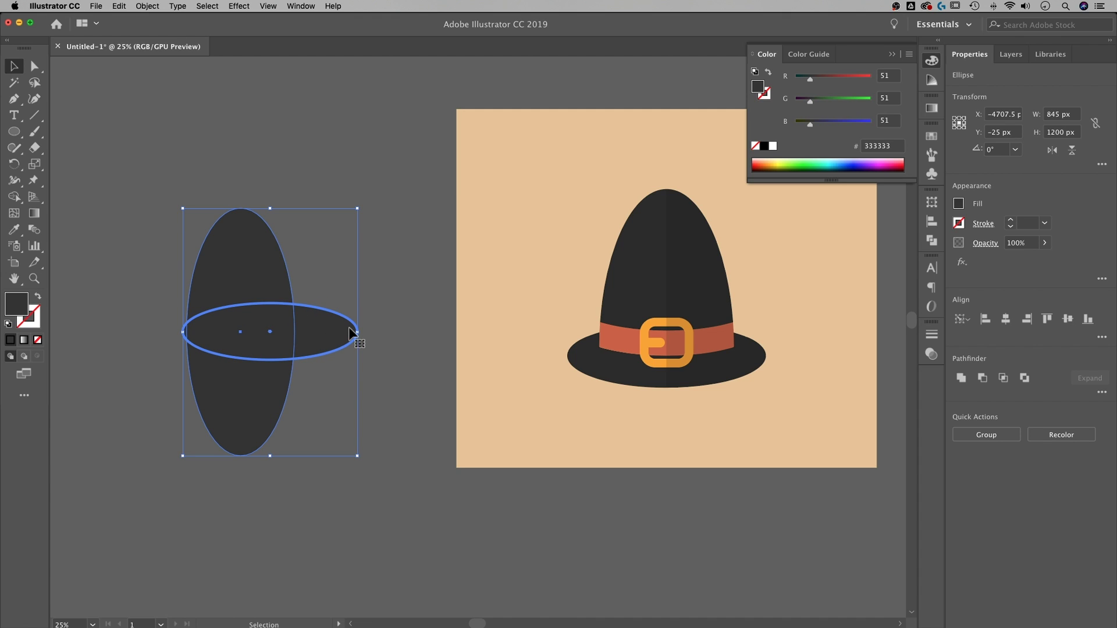
pyautogui.click(301, 5)
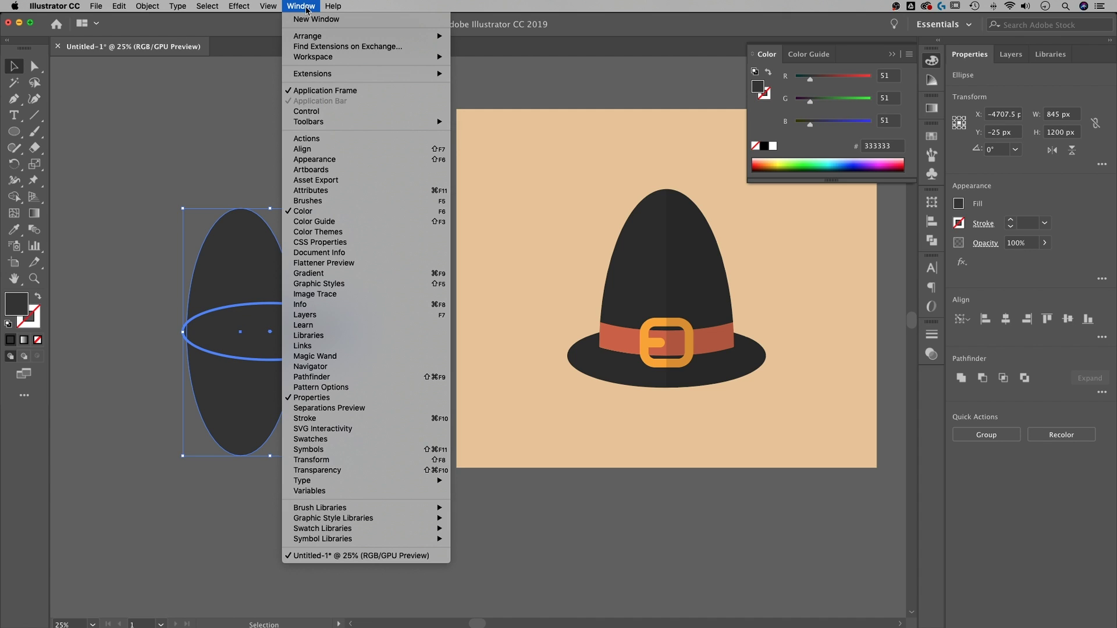
pyautogui.click(303, 150)
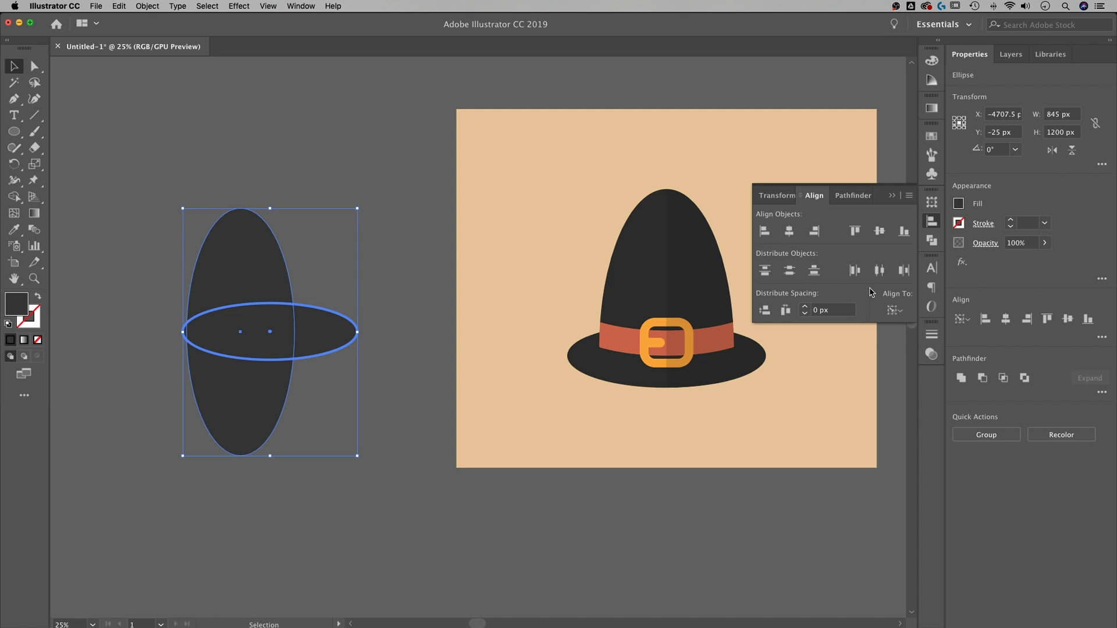
pyautogui.click(789, 232)
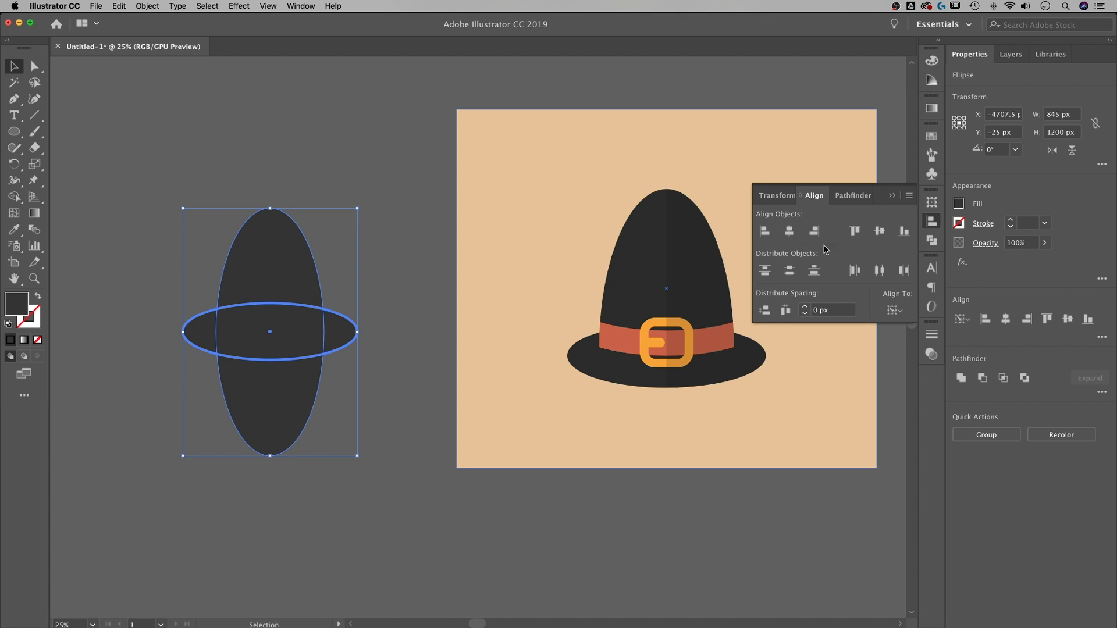
pyautogui.click(879, 232)
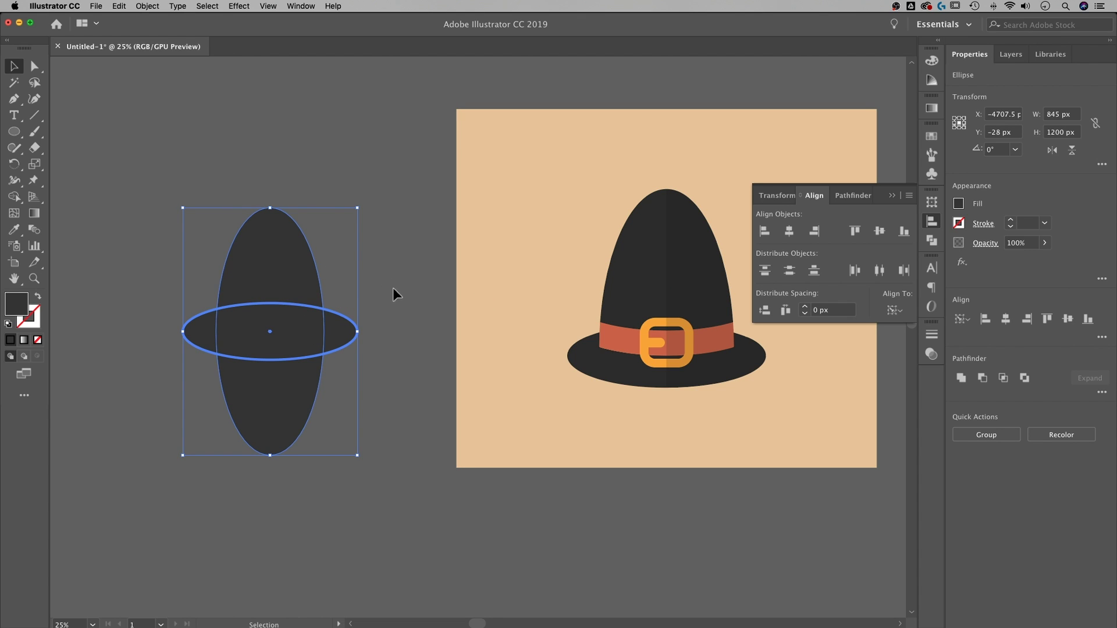
pyautogui.click(400, 198)
# Remove the part of the tall ellipse that extends below the brim with the Shape Builder tool
pyautogui.moveTo(191, 393); pyautogui.dragTo(189, 392)
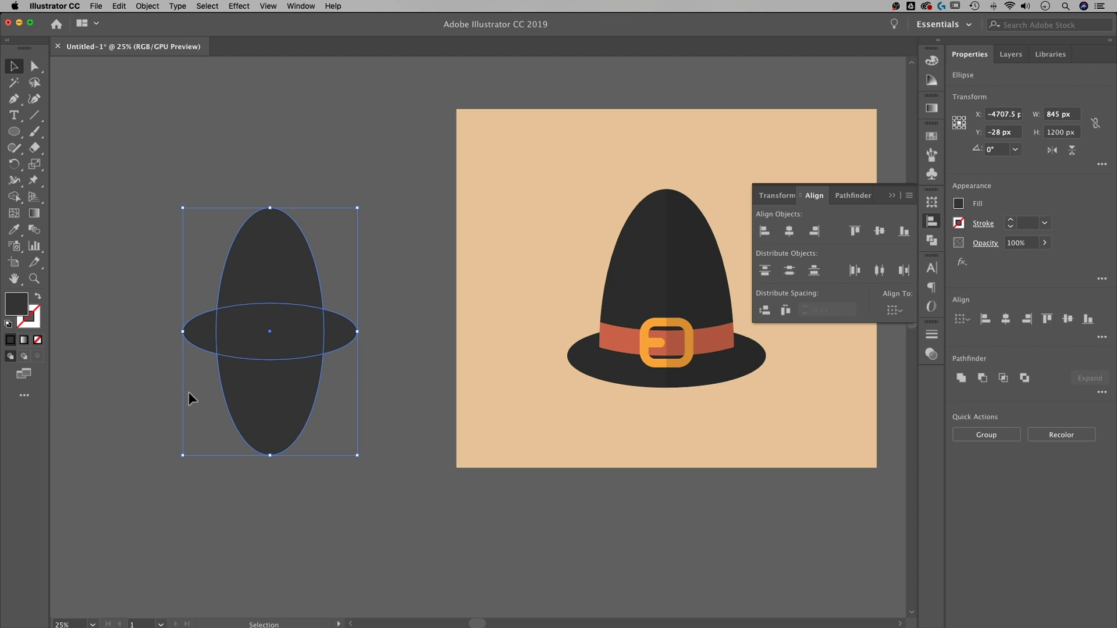
pyautogui.click(14, 197)
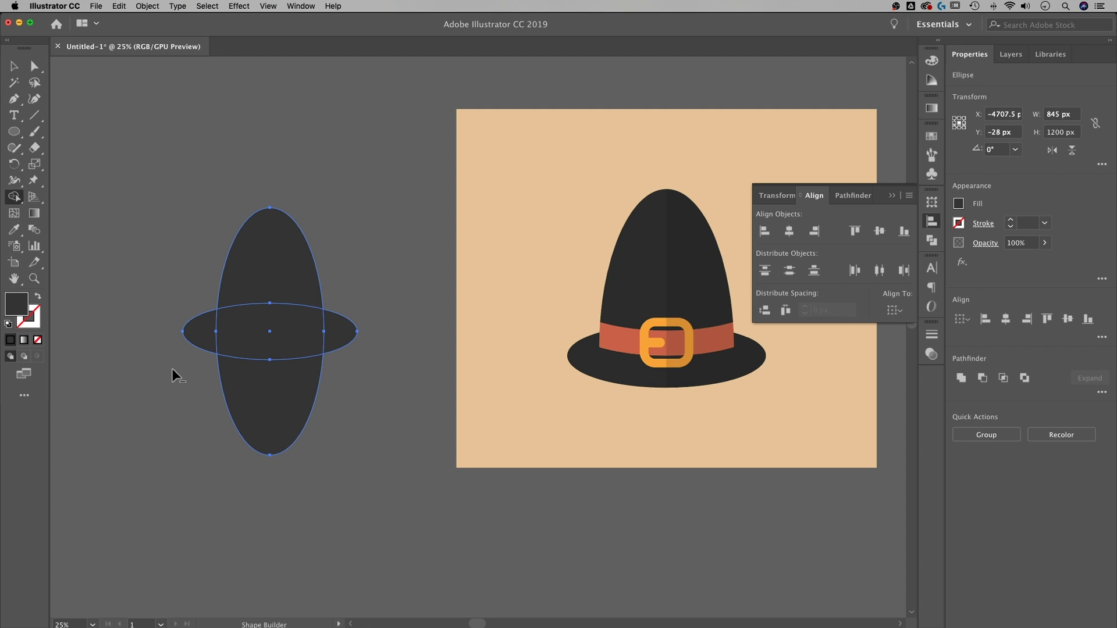
pyautogui.moveTo(172, 369); pyautogui.dragTo(391, 378)
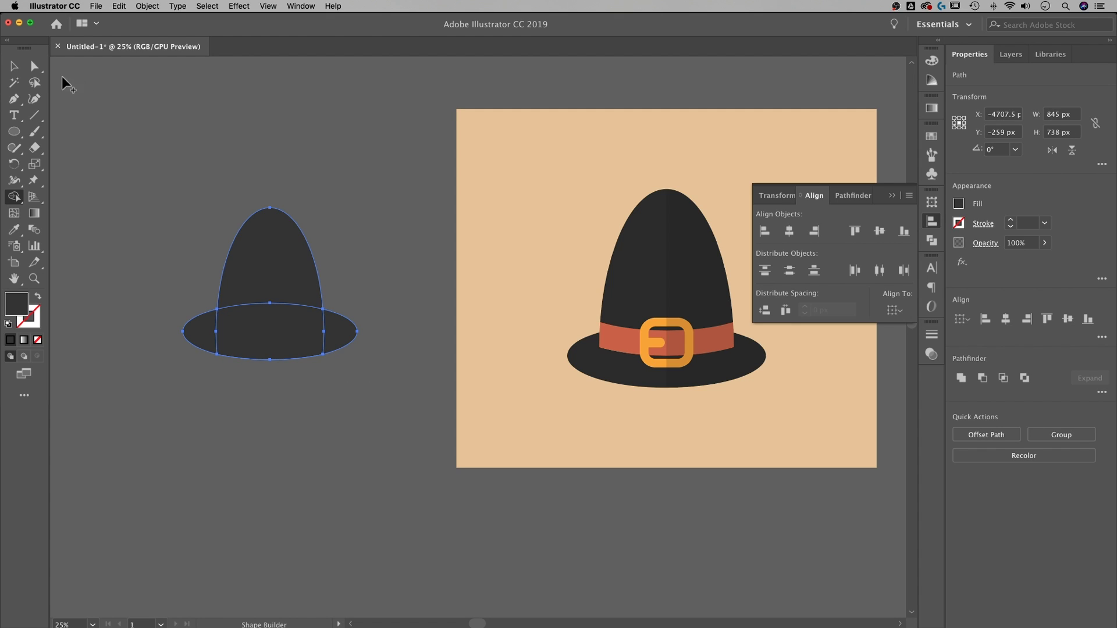
pyautogui.click(17, 67)
pyautogui.click(337, 157)
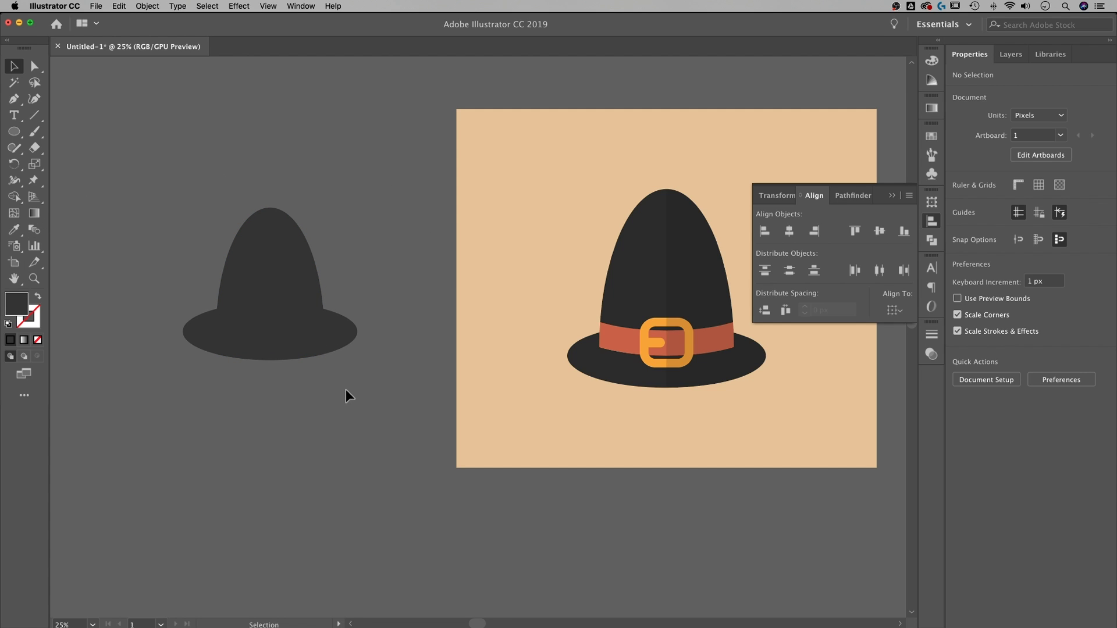
# Make two copies of the brim ellipse stacked straight above it, placing the first about 119 px higher
pyautogui.click(341, 332)
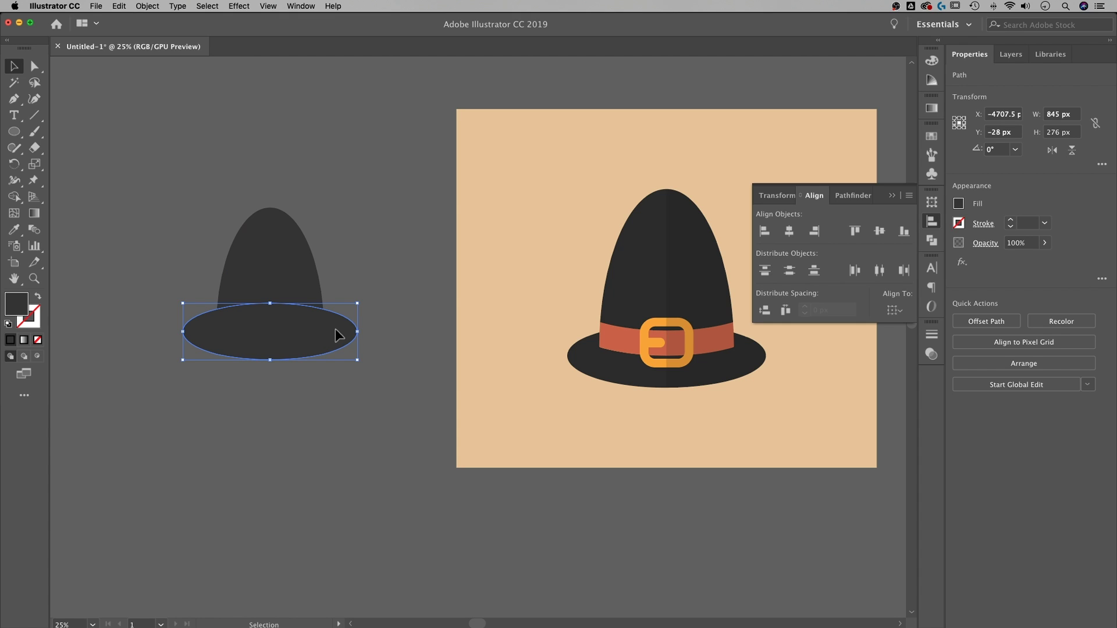
pyautogui.moveTo(335, 330); pyautogui.dragTo(332, 305)
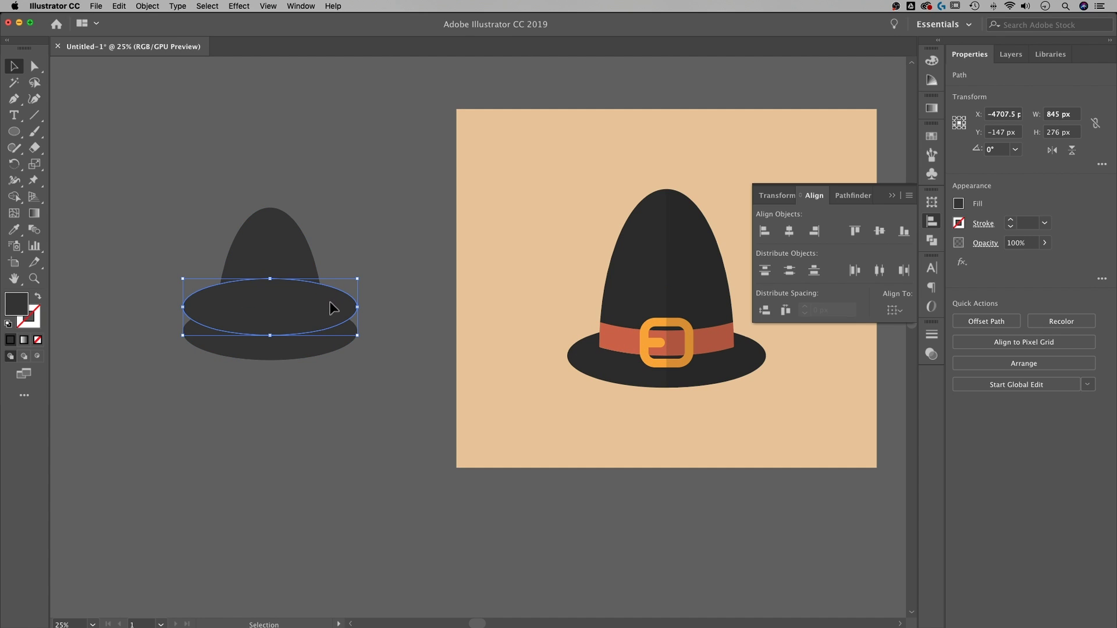
pyautogui.moveTo(330, 301); pyautogui.dragTo(332, 285)
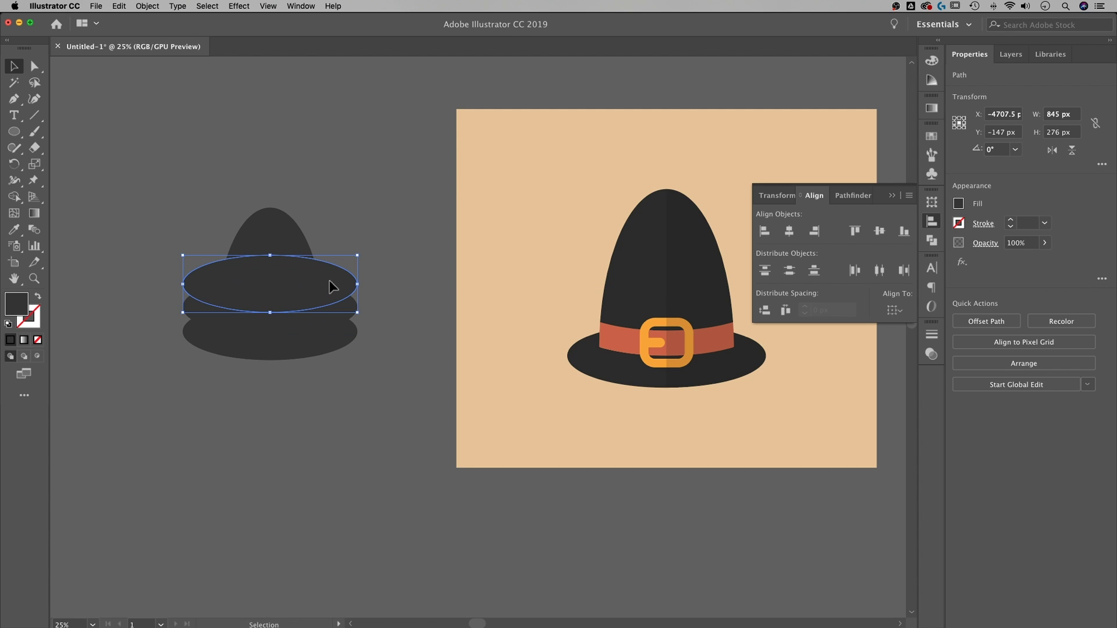
pyautogui.click(354, 470)
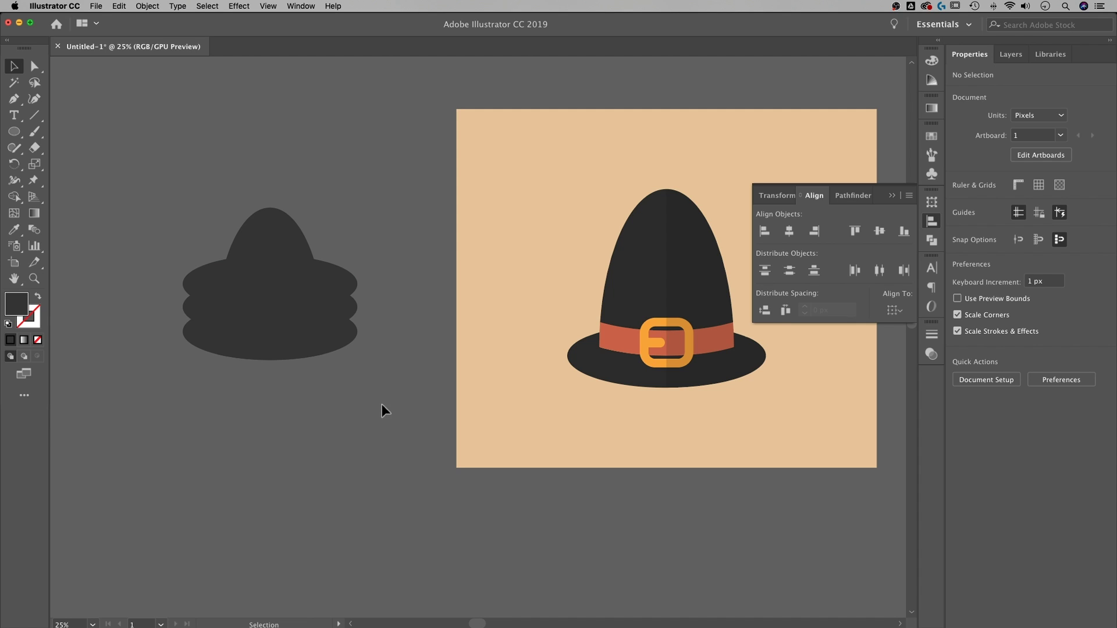
# Remove the parts of the copied ellipses that stick out on both sides of the crown with Shape Builder
pyautogui.moveTo(168, 188); pyautogui.dragTo(166, 187)
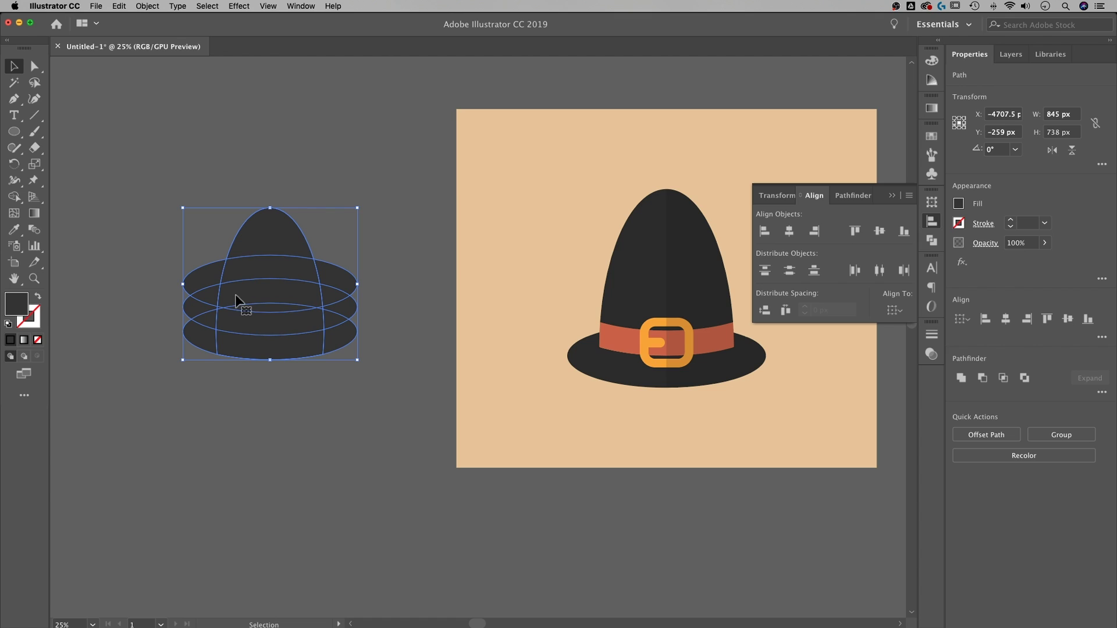
pyautogui.press('shift')
pyautogui.hotkey('shift', 'm')
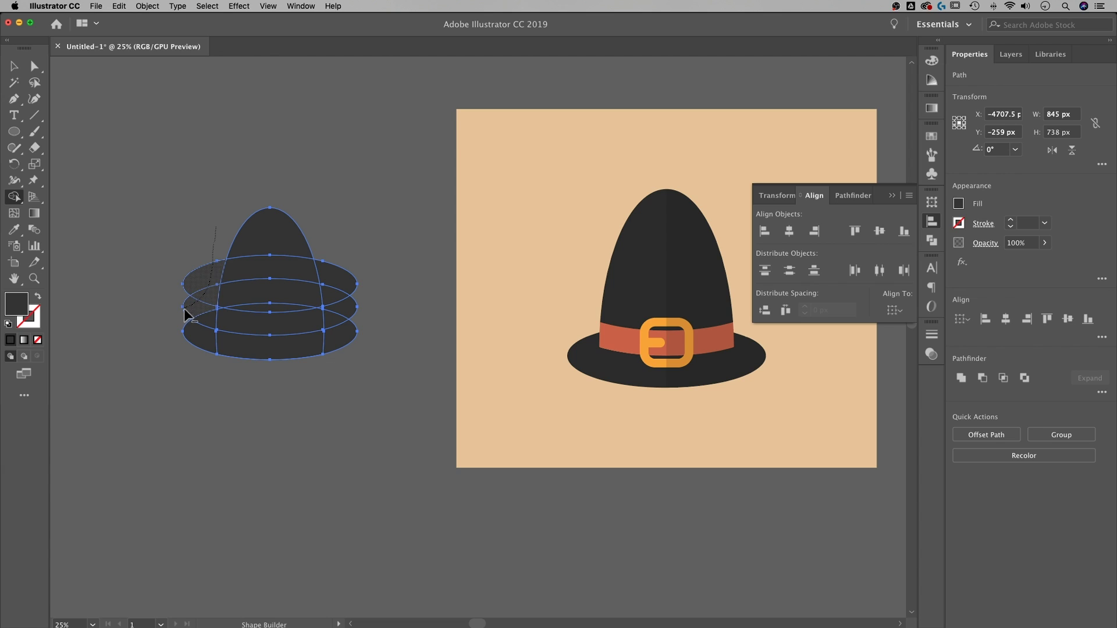
pyautogui.moveTo(169, 313); pyautogui.dragTo(169, 312)
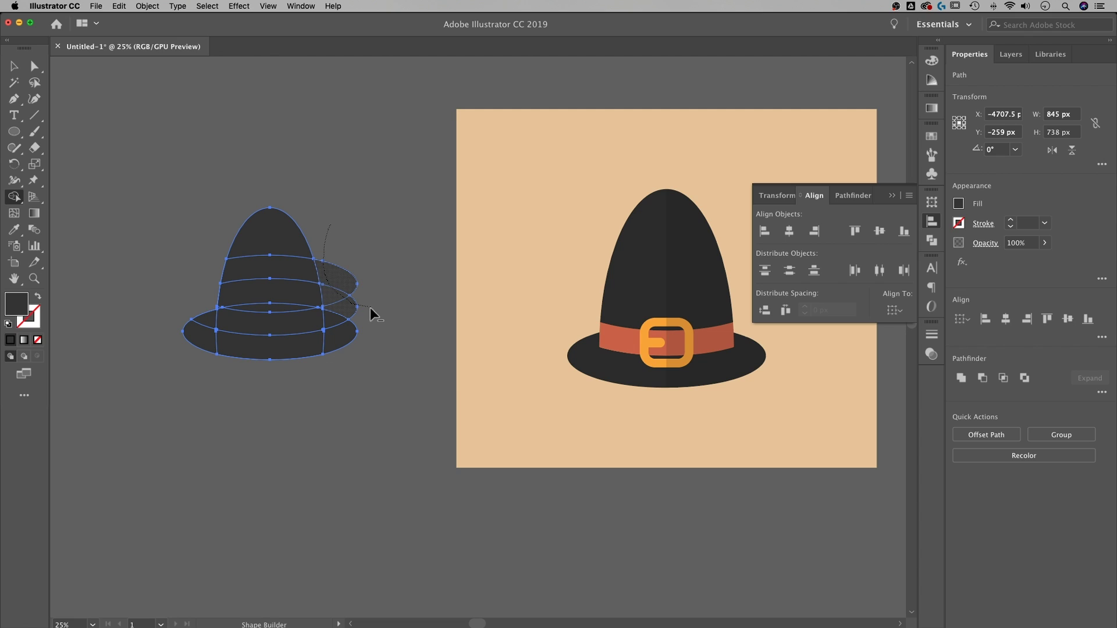
pyautogui.moveTo(370, 307); pyautogui.dragTo(370, 306)
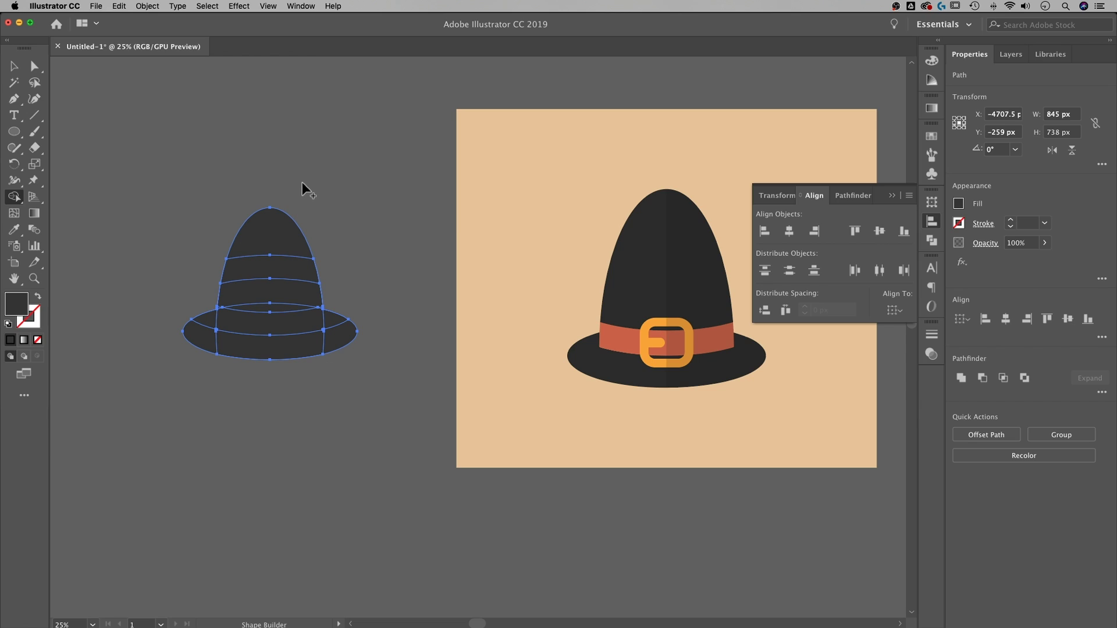
# Merge the upper crown sections into one shape and the brim sections into another with Shape Builder, keeping the hatband separate
pyautogui.moveTo(289, 246); pyautogui.dragTo(278, 305)
pyautogui.moveTo(337, 301)
pyautogui.mouseDown()
pyautogui.moveTo(331, 338)
pyautogui.moveTo(298, 352)
pyautogui.mouseUp()
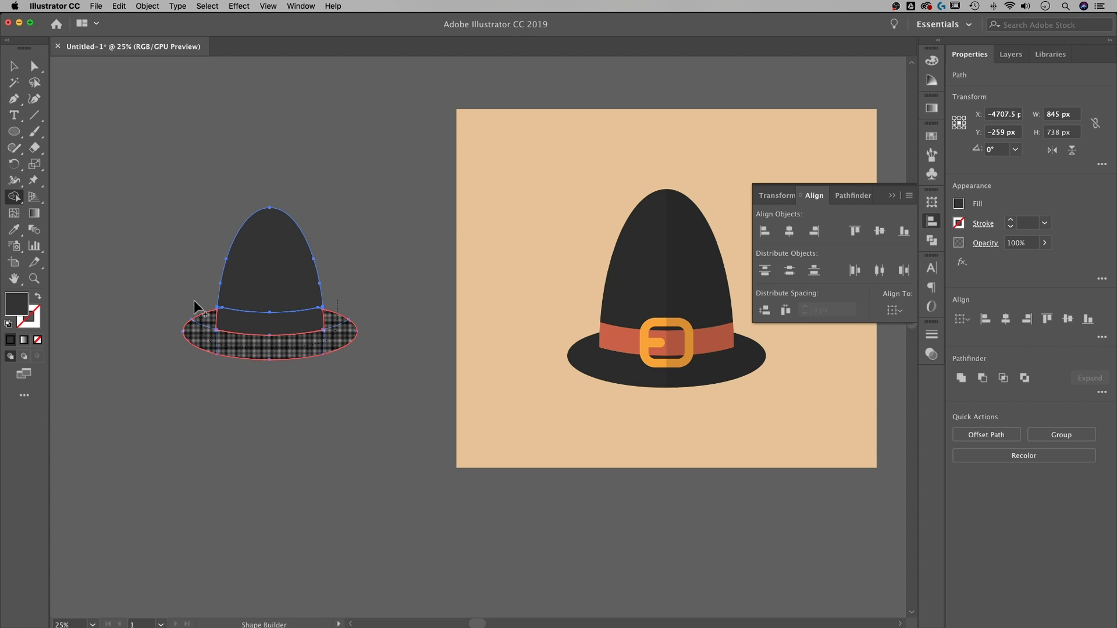
pyautogui.moveTo(194, 299); pyautogui.dragTo(194, 299)
pyautogui.press('v')
pyautogui.click(462, 215)
pyautogui.click(406, 252)
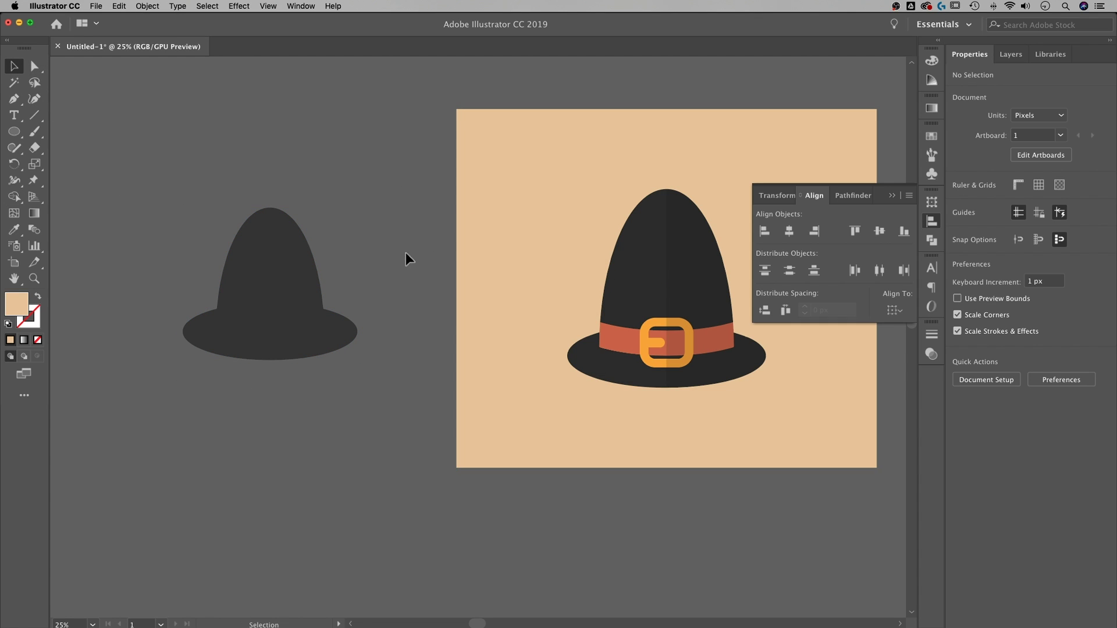
# Merge the small leftover slivers at both ends of the hatband's upper edge into the hatband with Shape Builder, and deselect the artwork
pyautogui.press('super+equal')
pyautogui.press('super+equal')
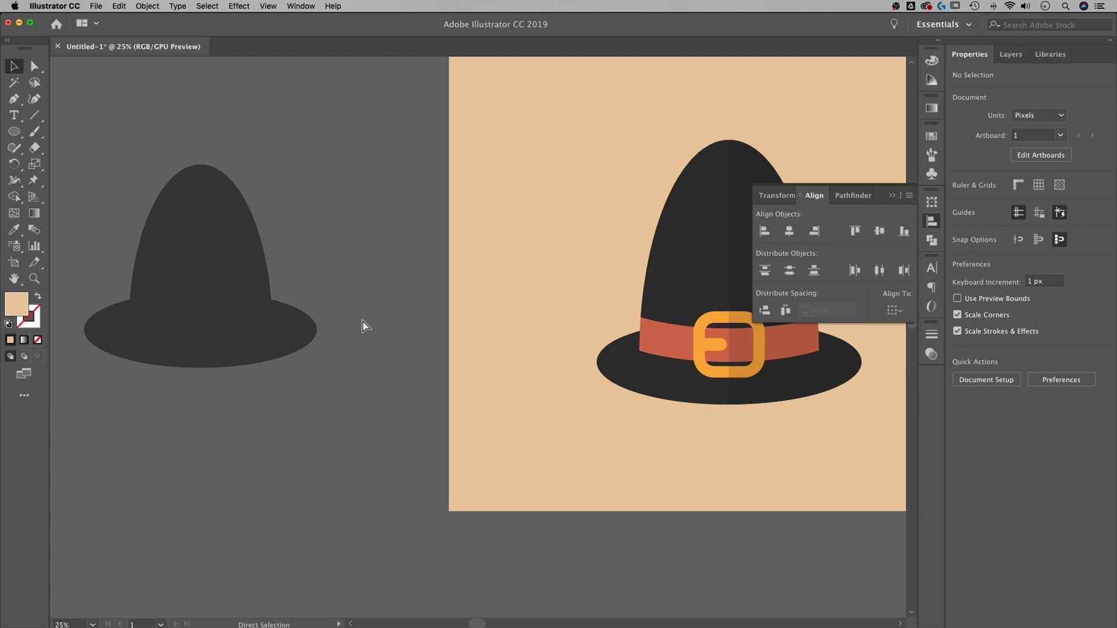
pyautogui.press('super+equal')
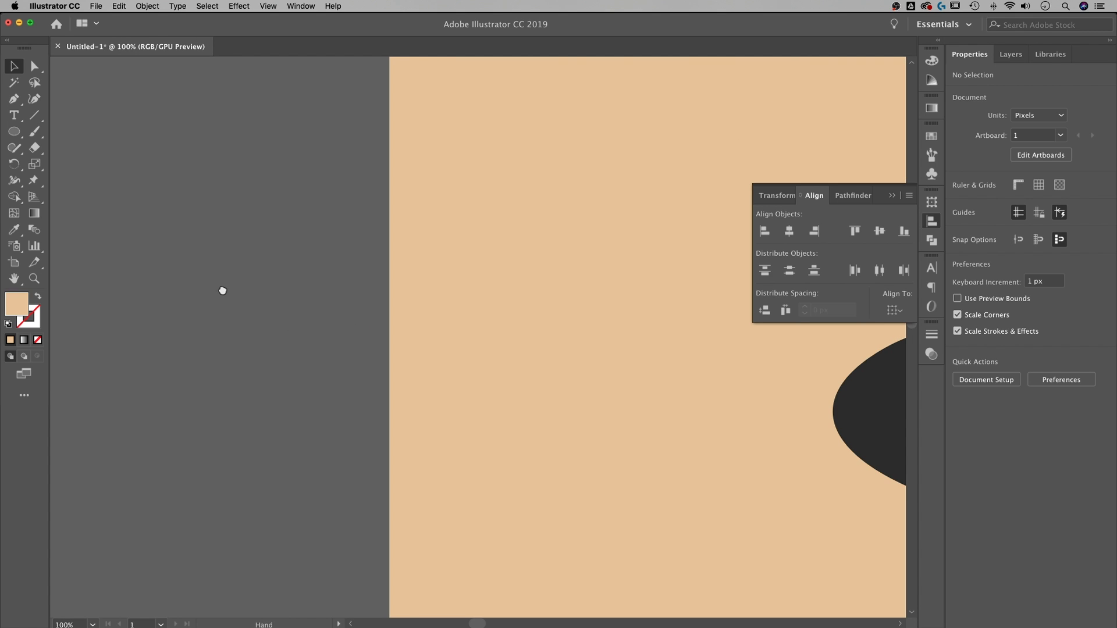
pyautogui.moveTo(223, 291); pyautogui.dragTo(662, 302)
pyautogui.moveTo(217, 302); pyautogui.dragTo(363, 359)
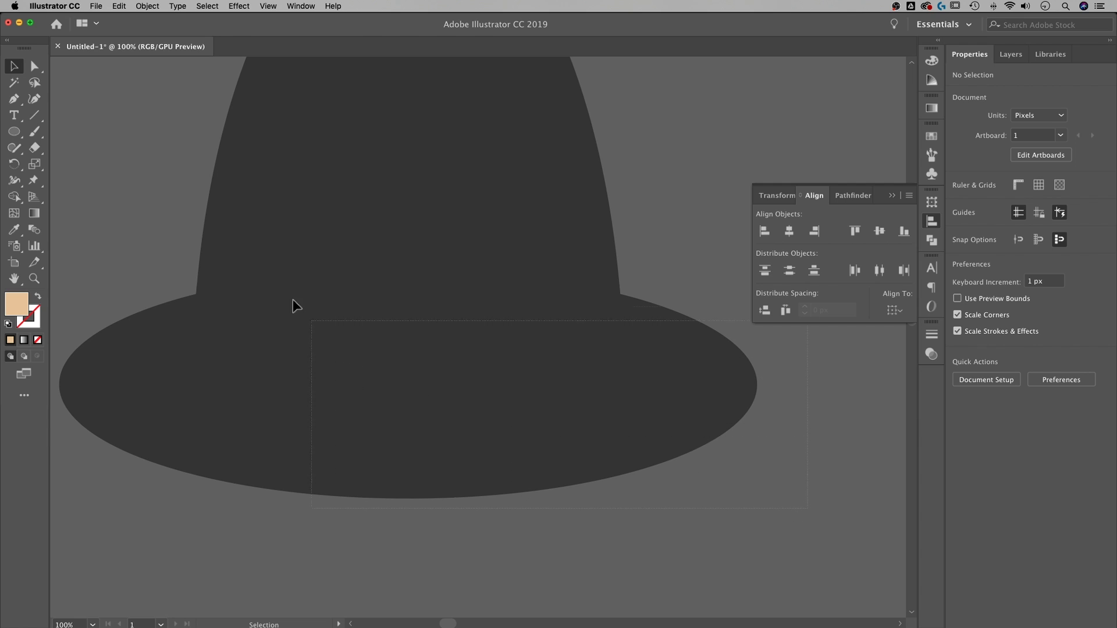
pyautogui.press('super+a')
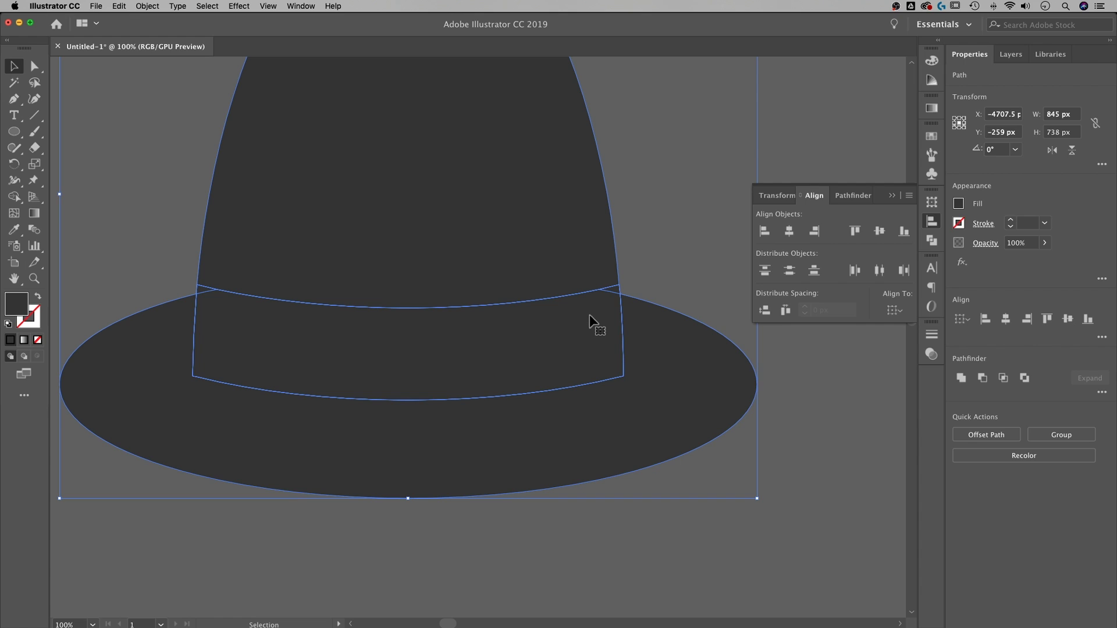
pyautogui.hotkey('shift', 'm')
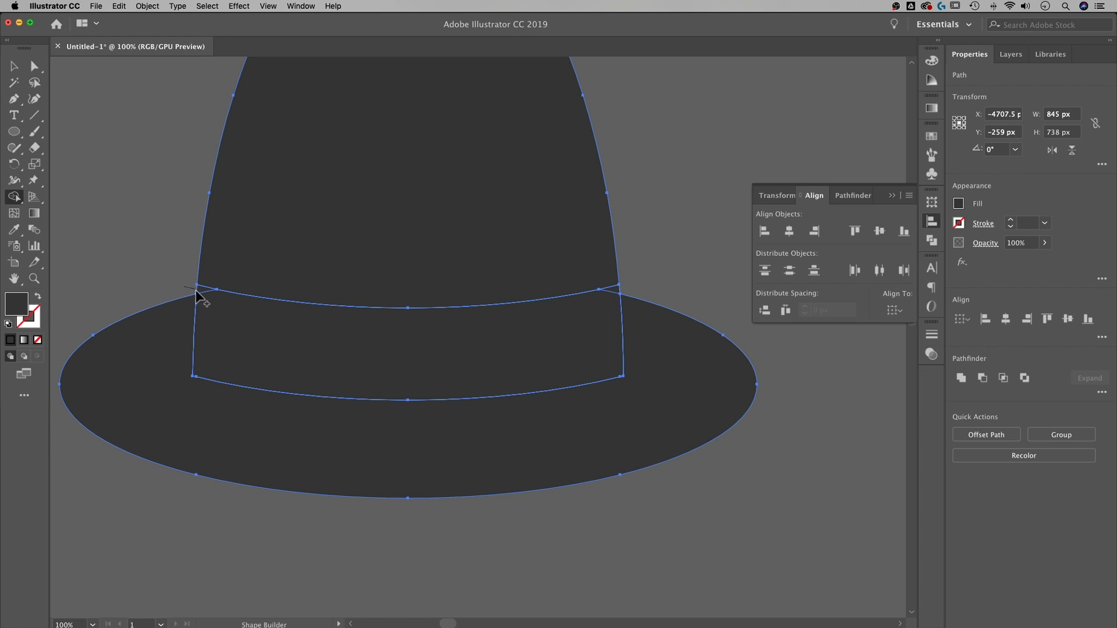
pyautogui.moveTo(202, 291)
pyautogui.mouseDown()
pyautogui.moveTo(257, 315)
pyautogui.moveTo(431, 323)
pyautogui.mouseUp()
pyautogui.moveTo(557, 317); pyautogui.dragTo(631, 284)
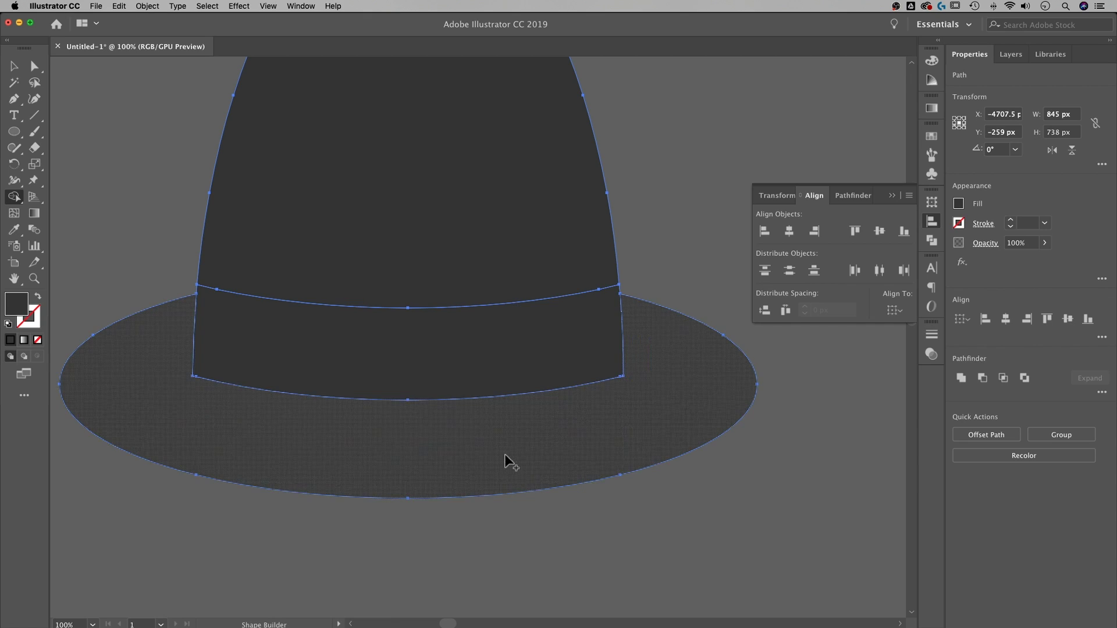
pyautogui.press('super+minus')
pyautogui.press('super+minus')
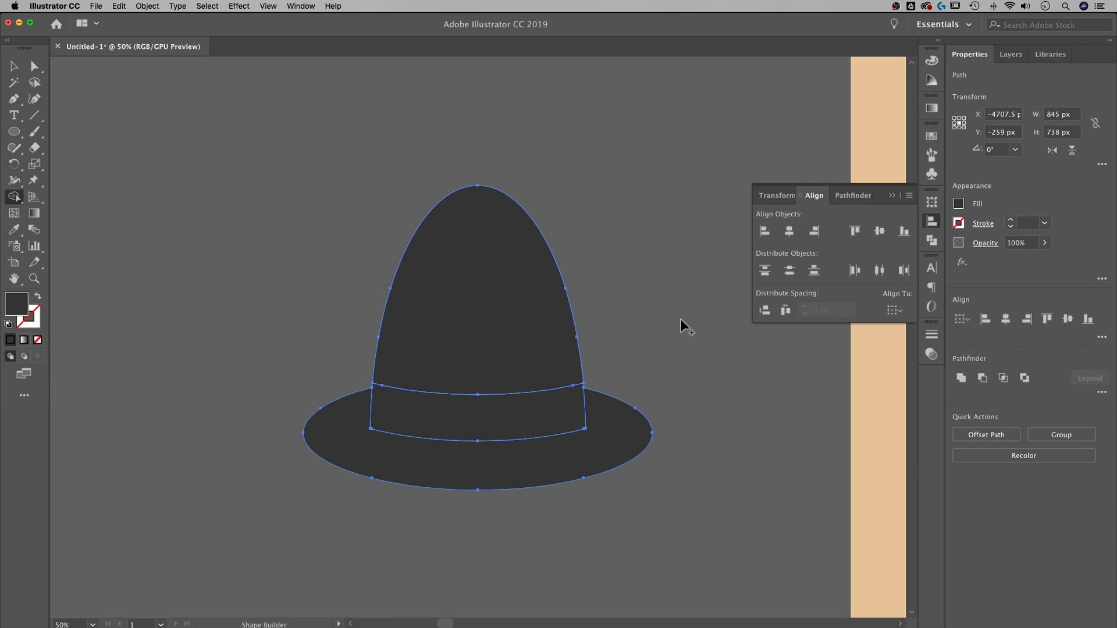
pyautogui.click(14, 70)
pyautogui.click(619, 325)
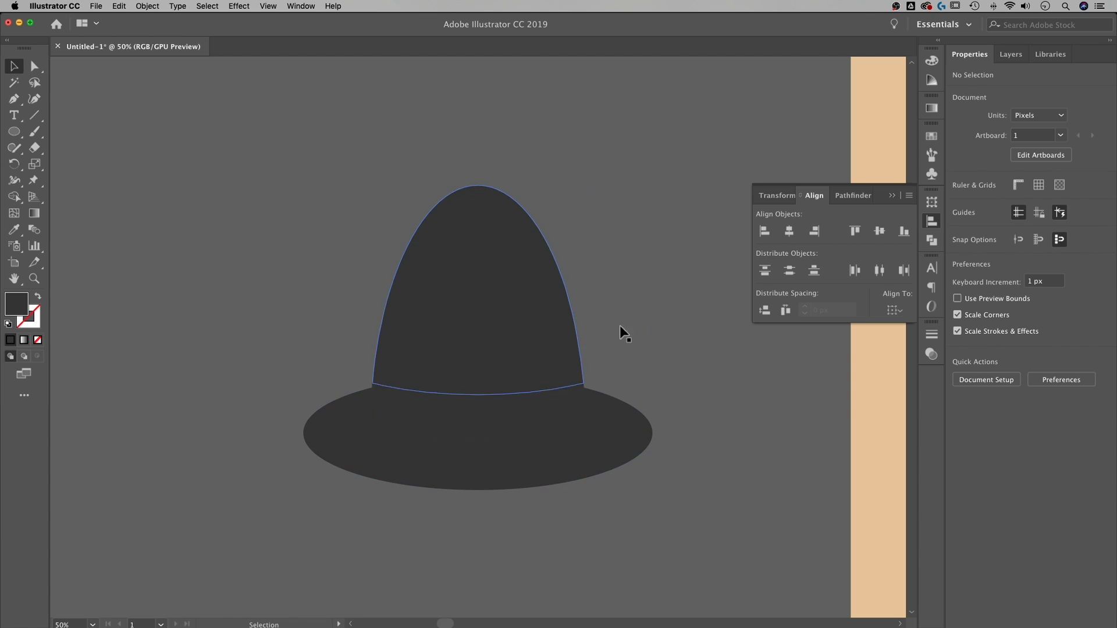
# Recolour the hatband with an orange fill, hex D36B24, and deselect it
pyautogui.hscroll(5, 593, 317)
pyautogui.click(438, 289)
pyautogui.click(461, 424)
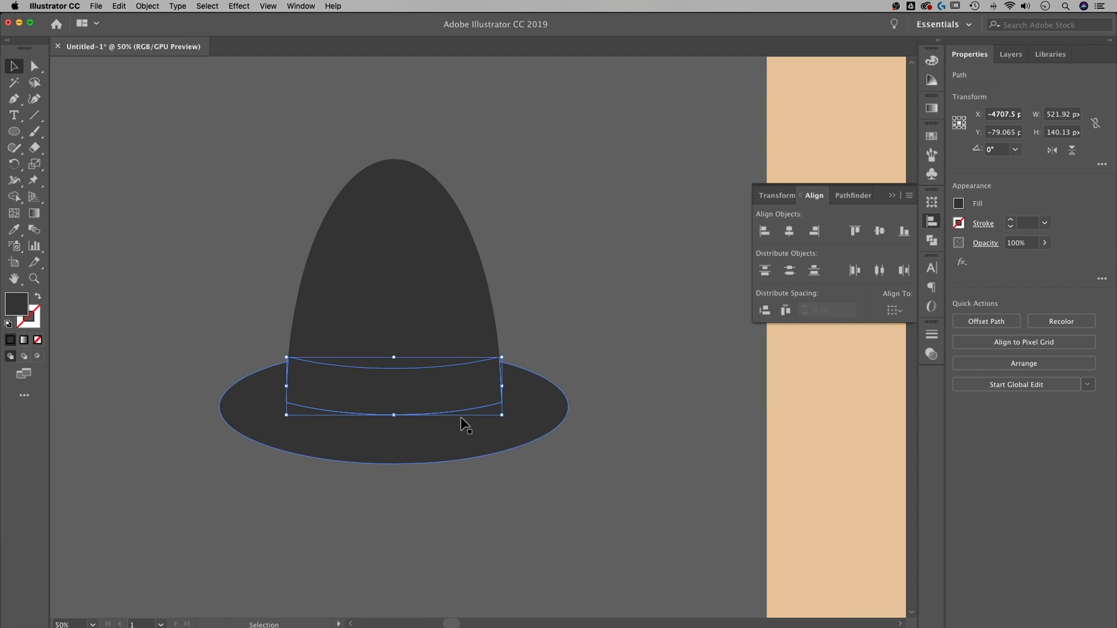
pyautogui.click(438, 393)
pyautogui.click(930, 61)
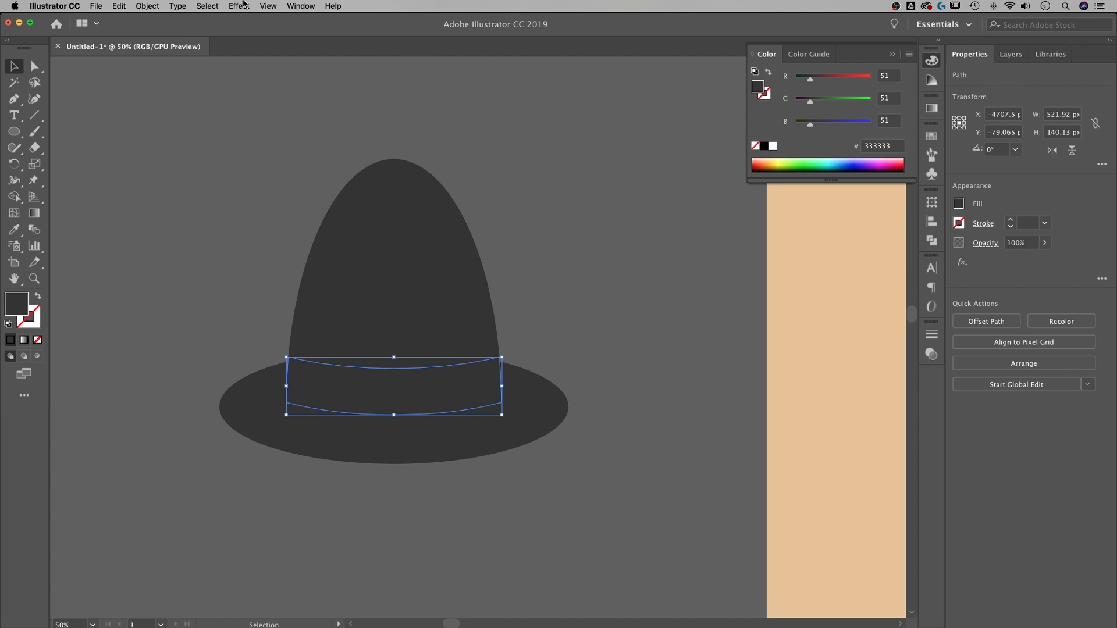
pyautogui.doubleClick(758, 90)
pyautogui.moveTo(609, 97); pyautogui.dragTo(720, 99)
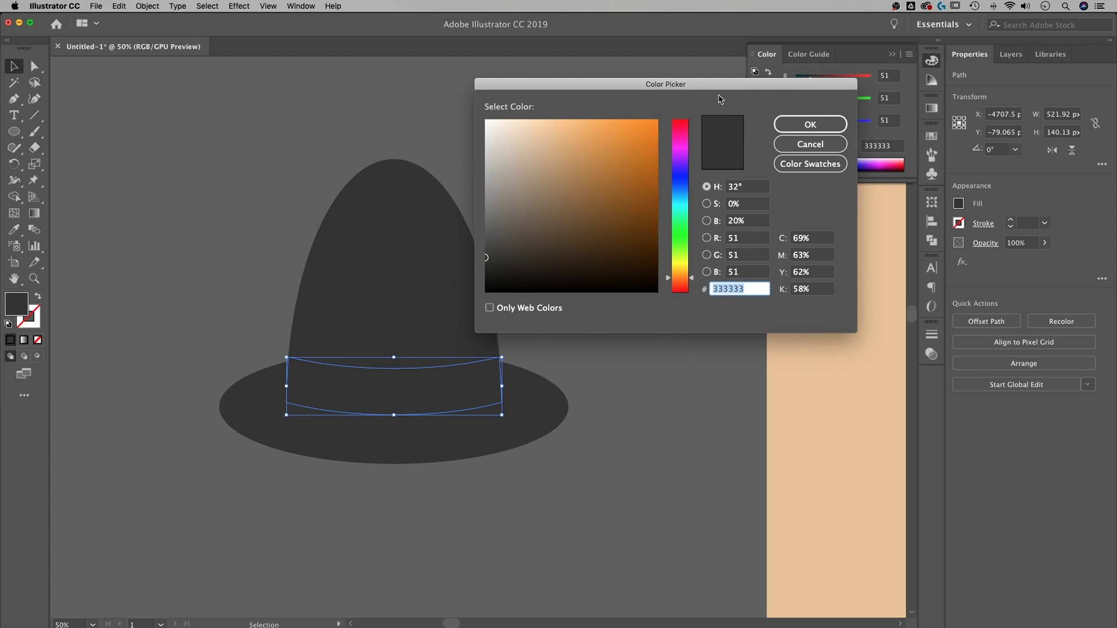
pyautogui.moveTo(685, 280)
pyautogui.mouseDown()
pyautogui.moveTo(684, 256)
pyautogui.moveTo(685, 283)
pyautogui.moveTo(685, 273)
pyautogui.mouseUp()
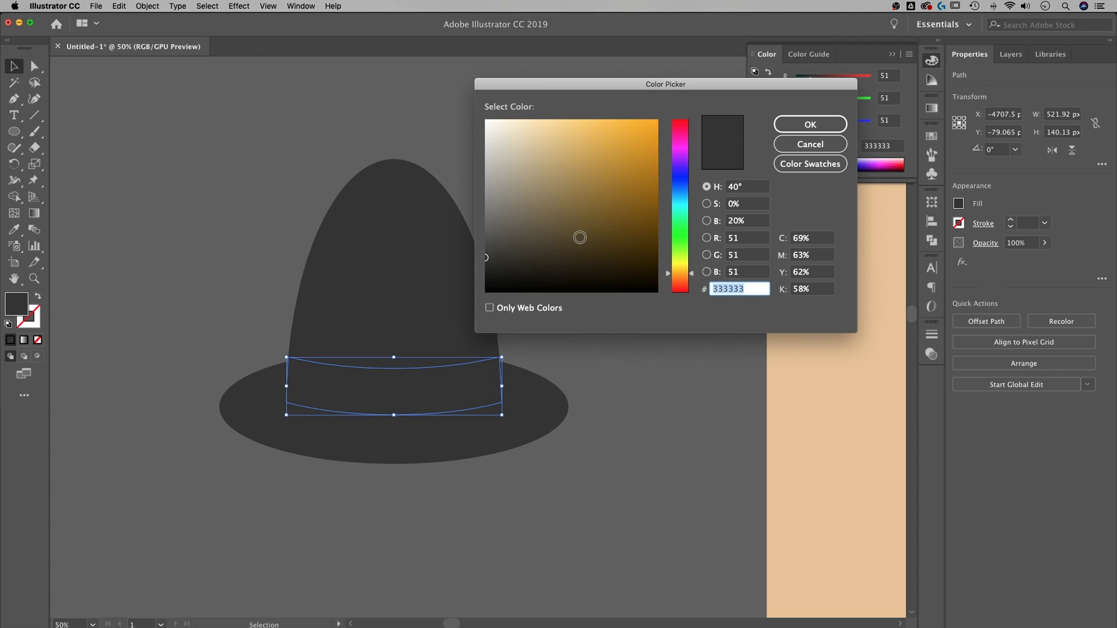
pyautogui.moveTo(579, 237); pyautogui.dragTo(616, 147)
pyautogui.moveTo(686, 280); pyautogui.dragTo(688, 284)
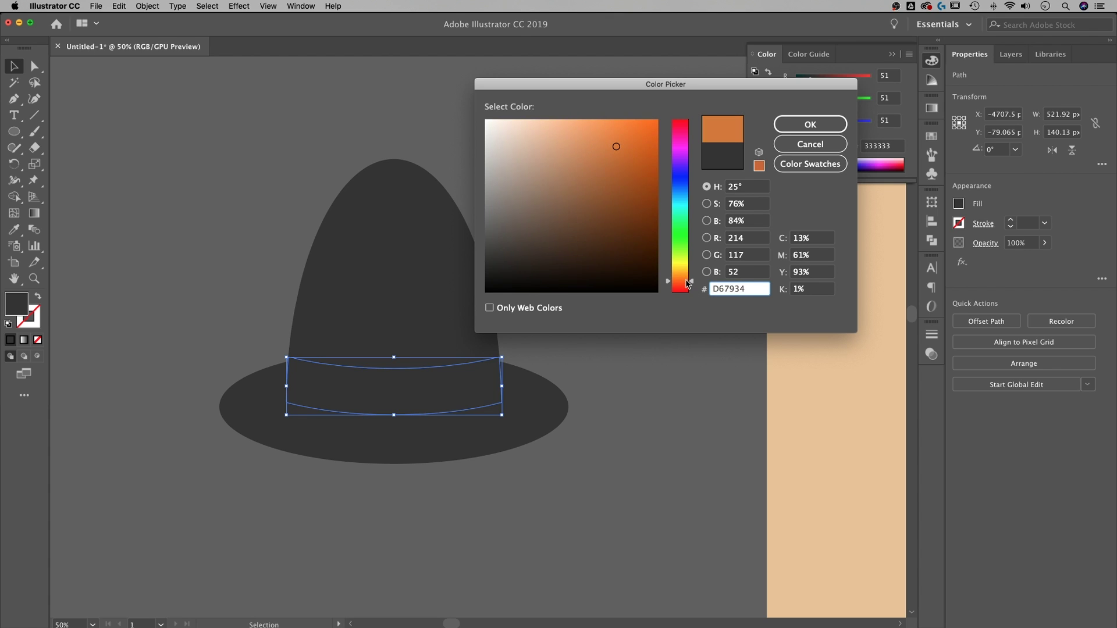
pyautogui.moveTo(618, 148); pyautogui.dragTo(629, 149)
pyautogui.click(820, 127)
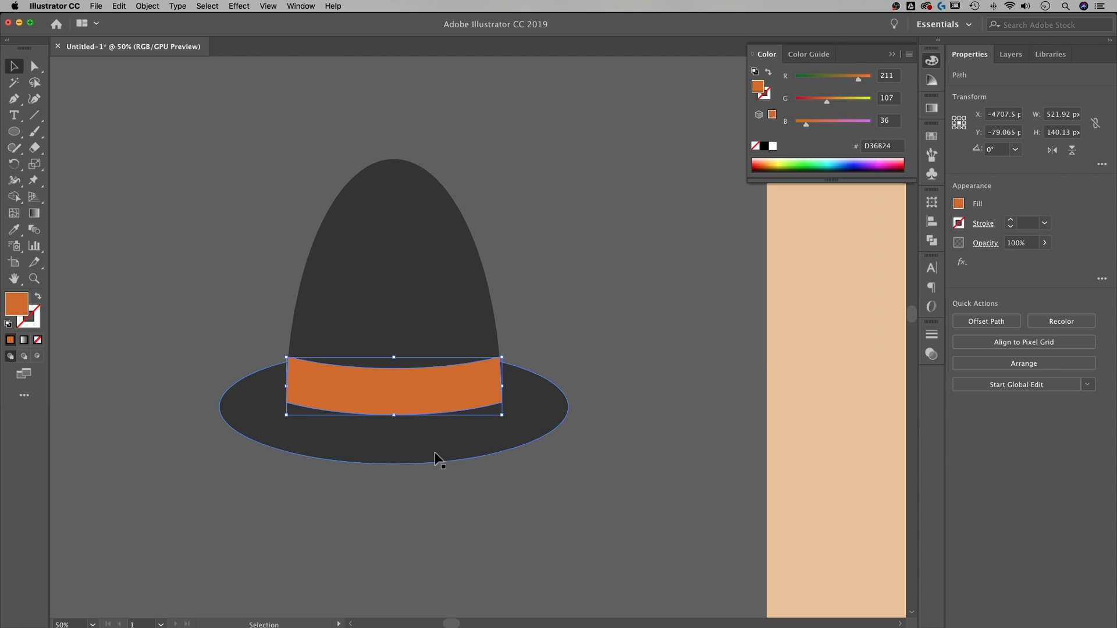
pyautogui.click(638, 320)
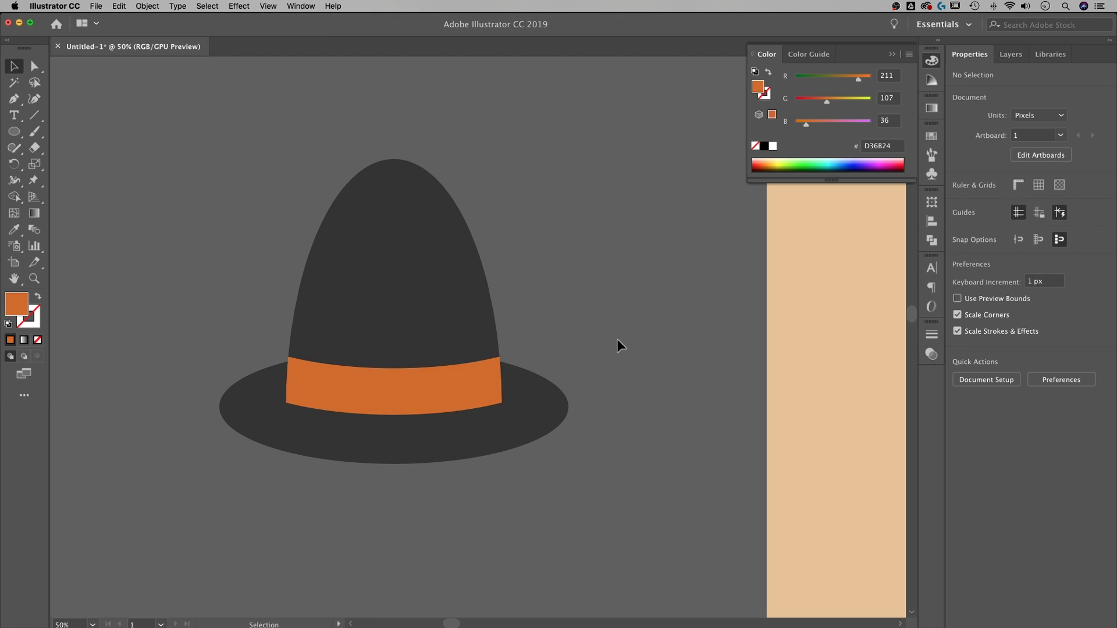
# Shift the hatband's fill to a redder, softer orange closer to the reference hat, hex D66E41, and deselect it
pyautogui.press('super+minus')
pyautogui.moveTo(599, 336); pyautogui.dragTo(489, 344)
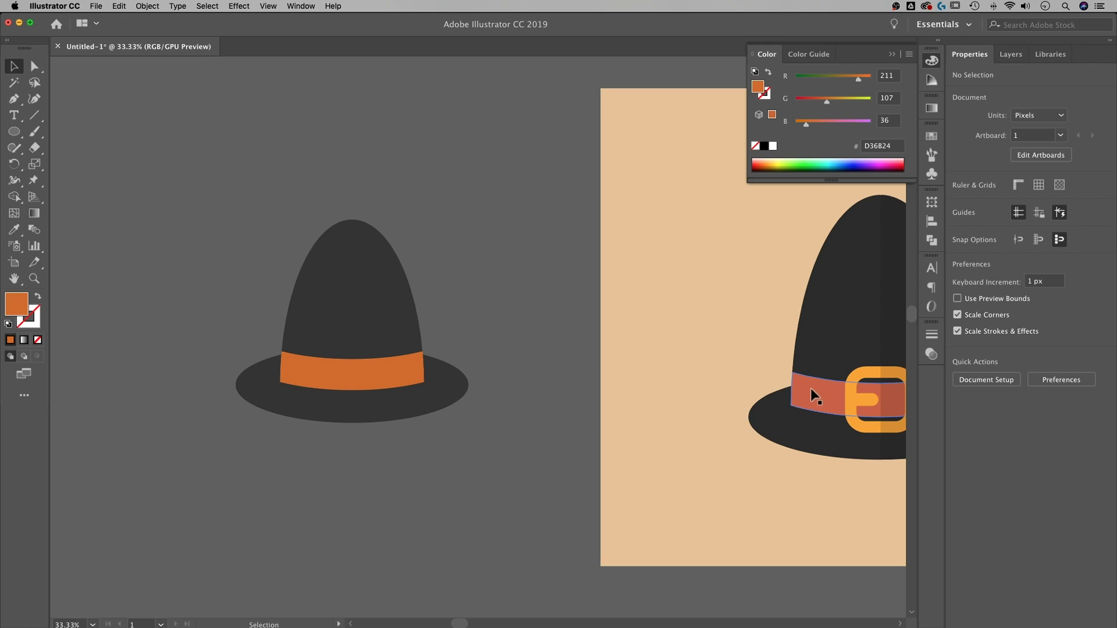
pyautogui.click(401, 371)
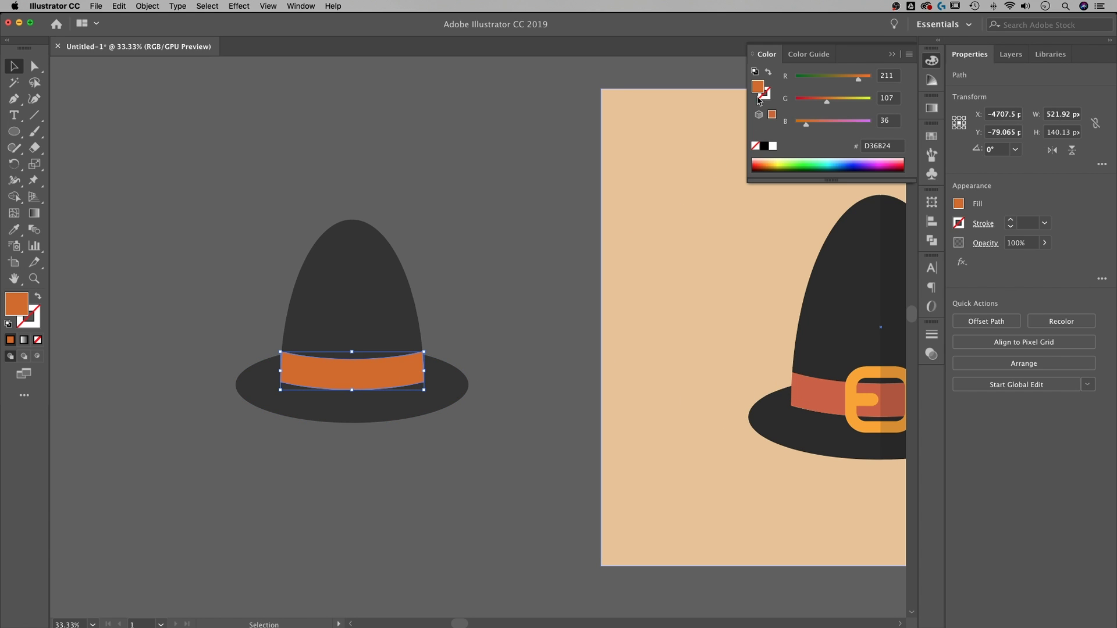
pyautogui.doubleClick(758, 86)
pyautogui.moveTo(752, 87); pyautogui.dragTo(710, 85)
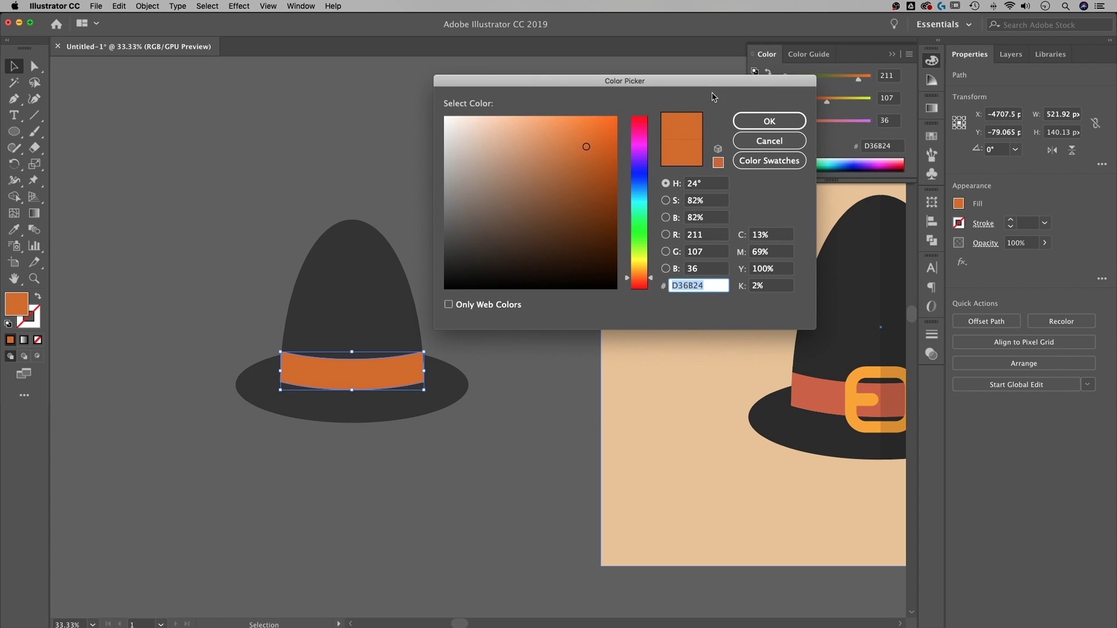
pyautogui.click(639, 280)
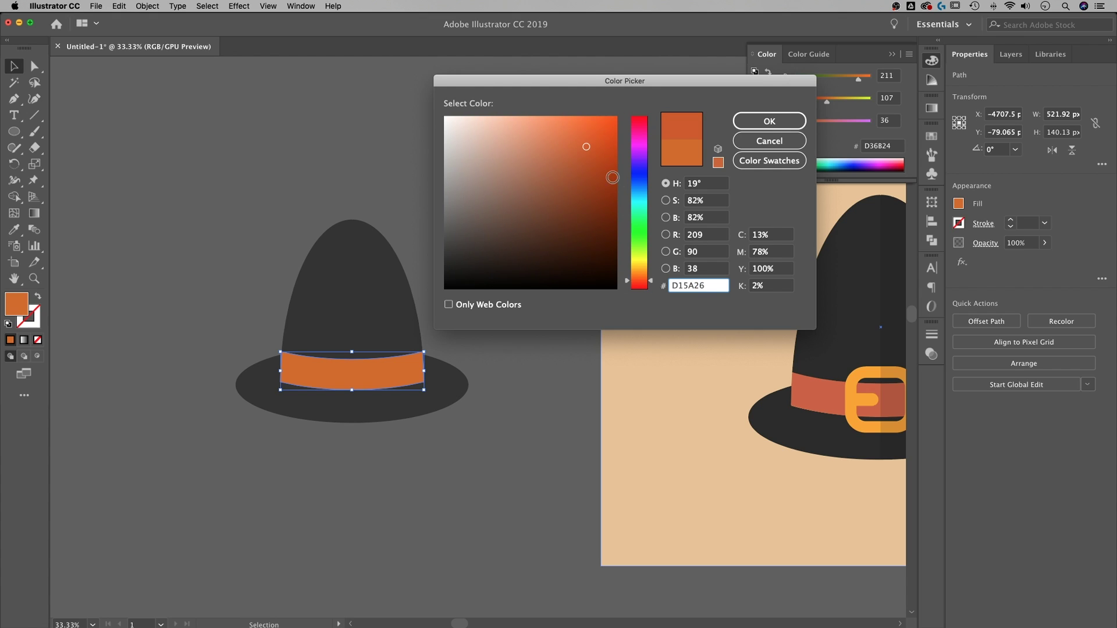
pyautogui.click(576, 145)
pyautogui.moveTo(576, 144); pyautogui.dragTo(565, 143)
pyautogui.click(780, 120)
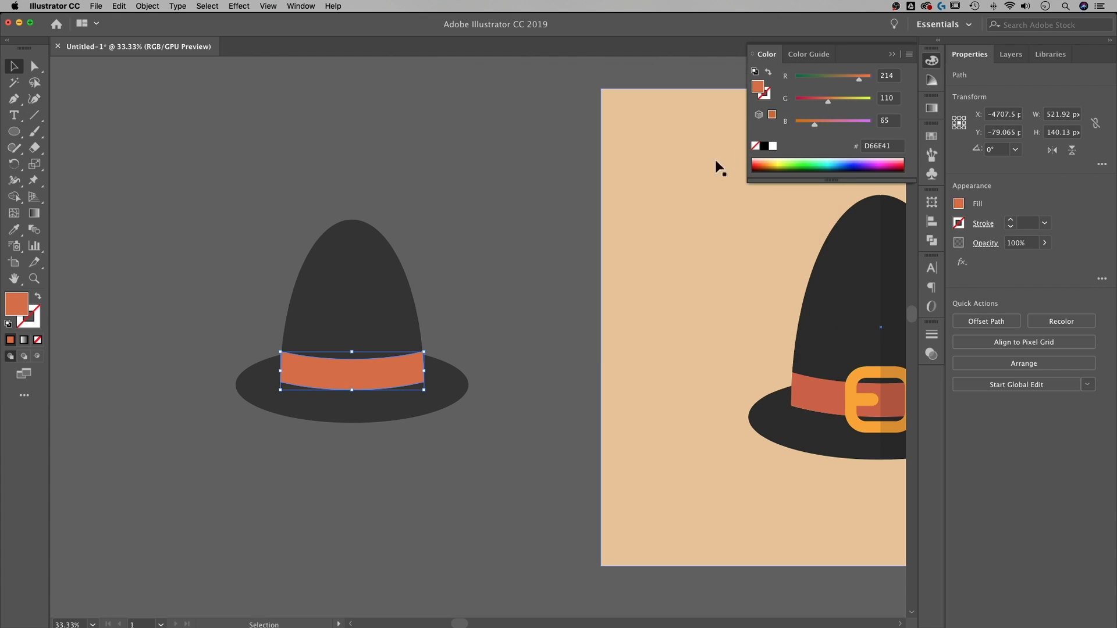
pyautogui.click(471, 344)
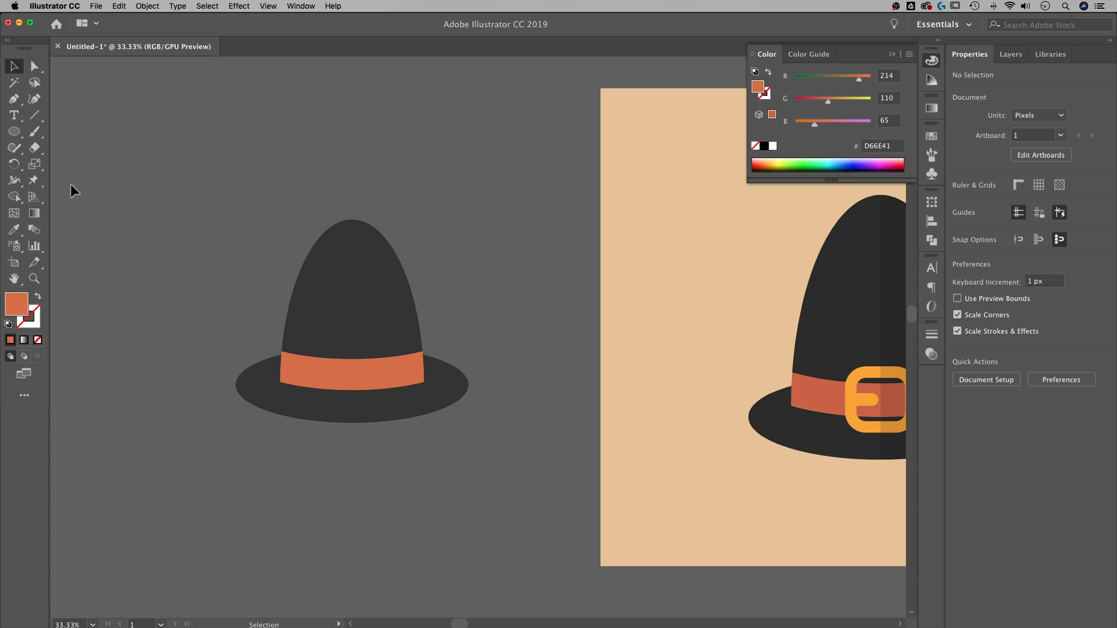
# Draw a rectangle about 228 × 174 px for the buckle in the empty area below the hat
pyautogui.click(16, 136)
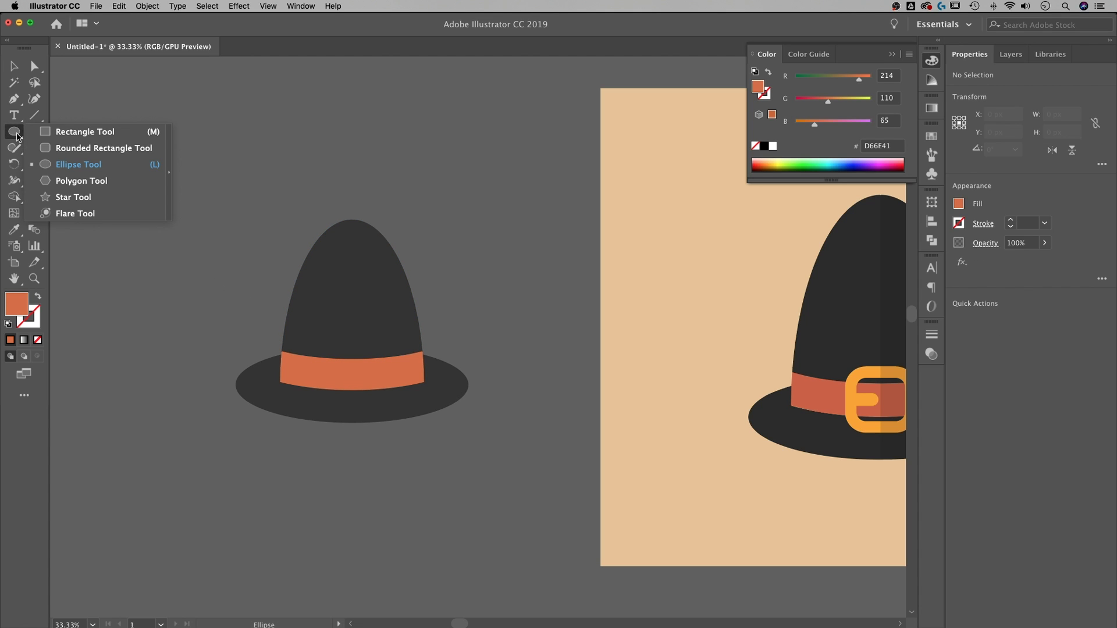
pyautogui.click(64, 137)
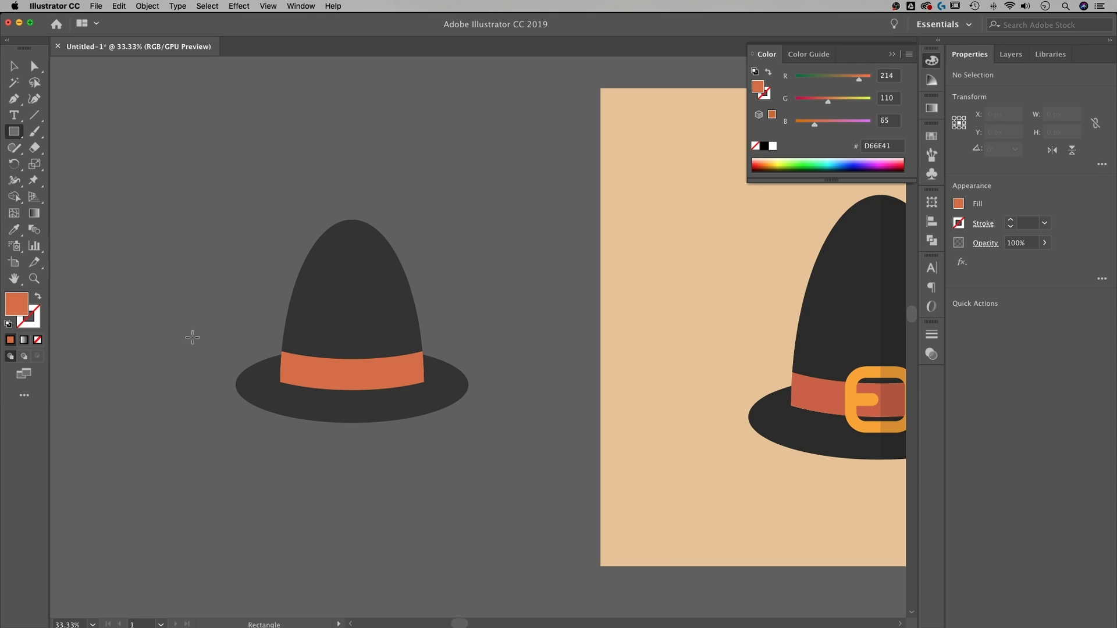
pyautogui.moveTo(285, 506); pyautogui.dragTo(349, 458)
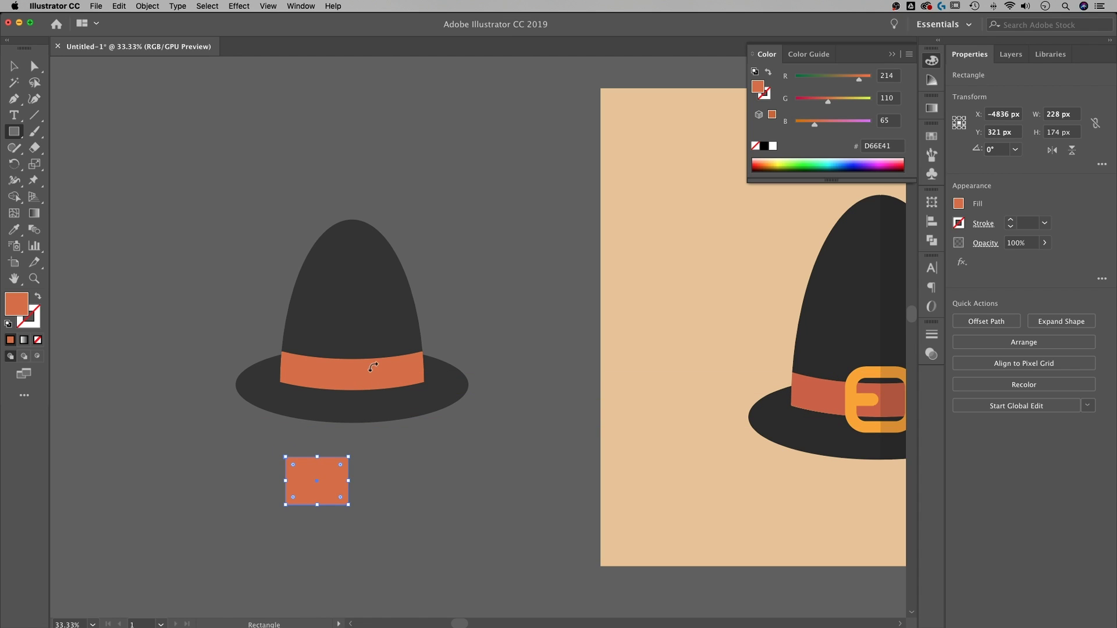
# Swap the buckle rectangle's fill and stroke so it has no fill, and colour its stroke golden yellow, hex EFAD29
pyautogui.click(38, 300)
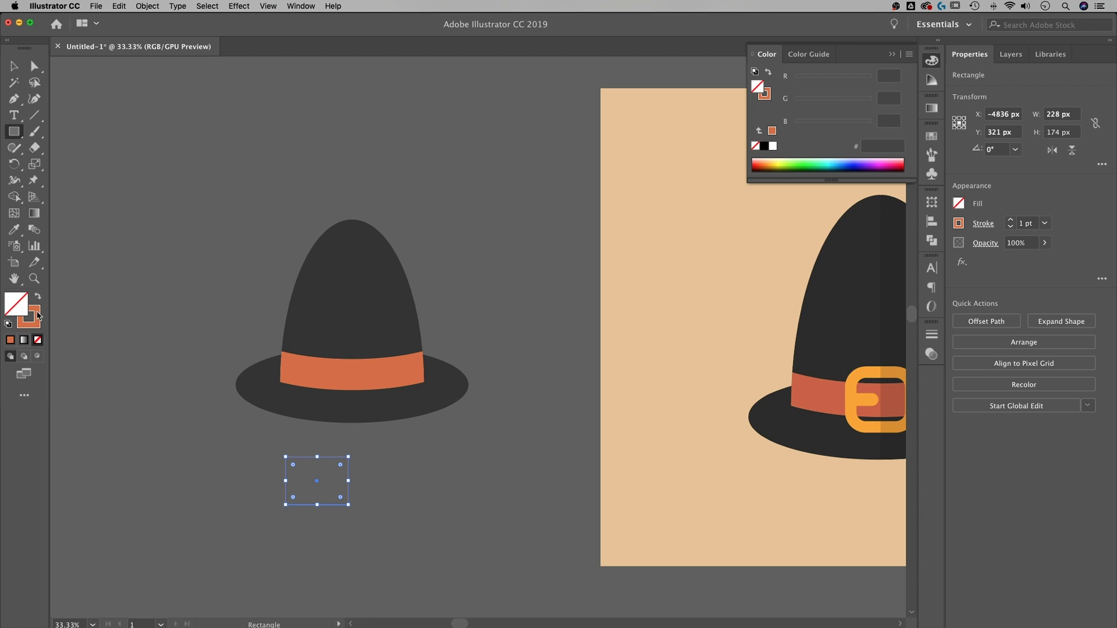
pyautogui.click(766, 97)
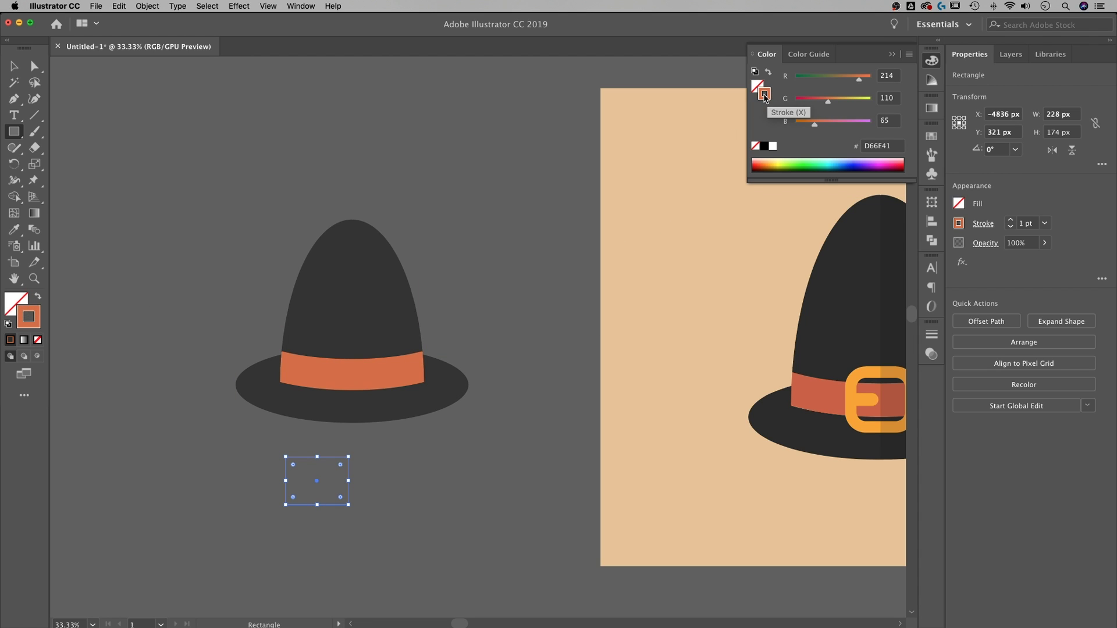
pyautogui.doubleClick(765, 96)
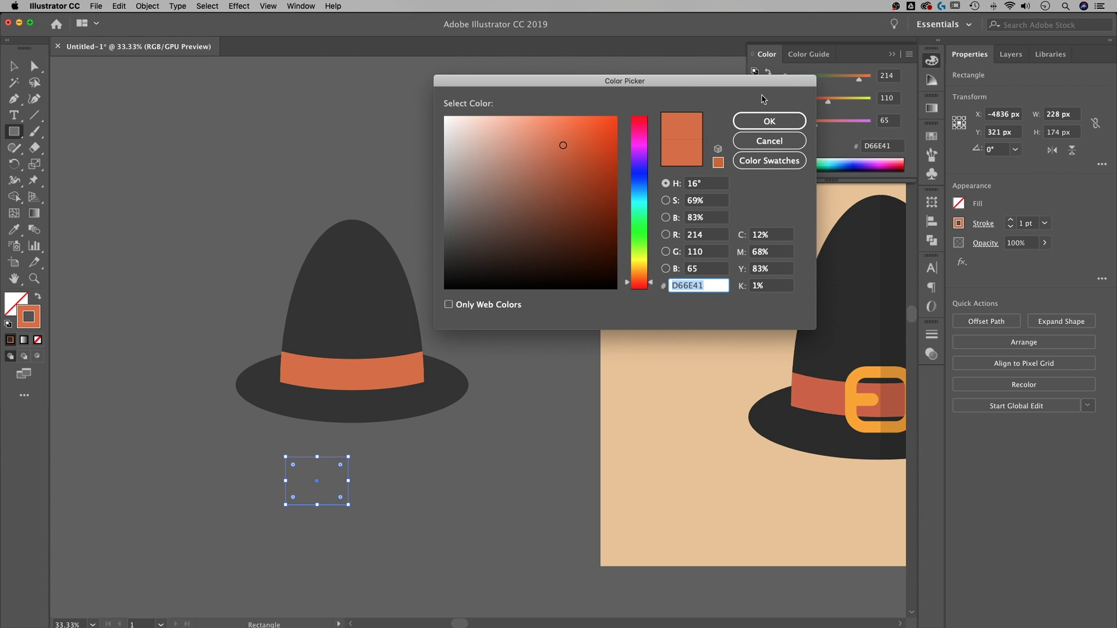
pyautogui.moveTo(641, 85); pyautogui.dragTo(655, 84)
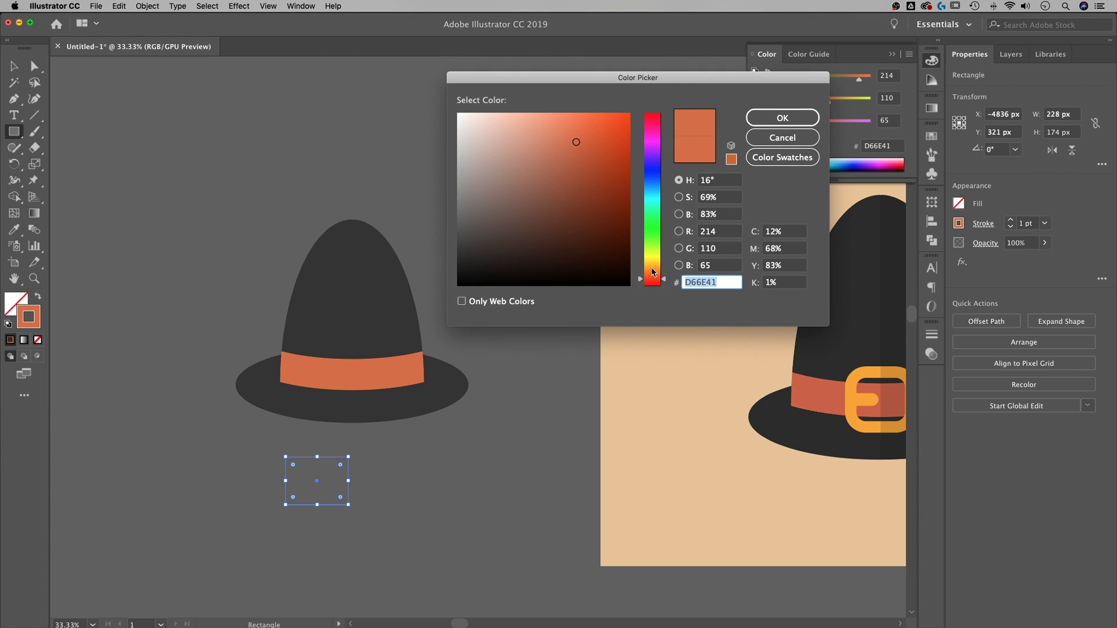
pyautogui.moveTo(656, 282); pyautogui.dragTo(657, 268)
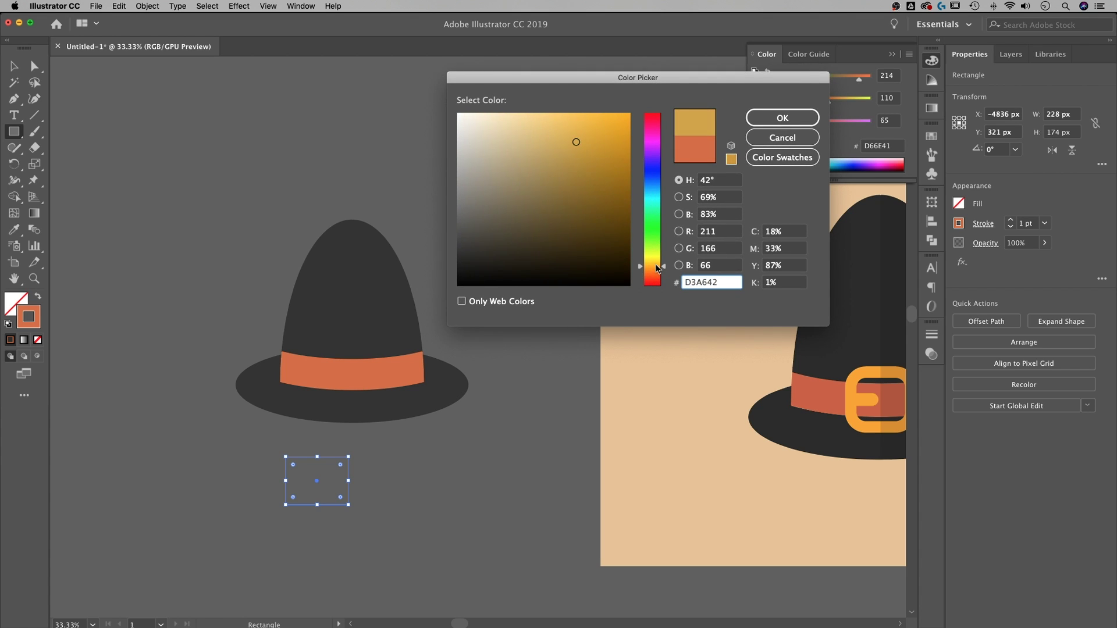
pyautogui.moveTo(594, 143); pyautogui.dragTo(603, 122)
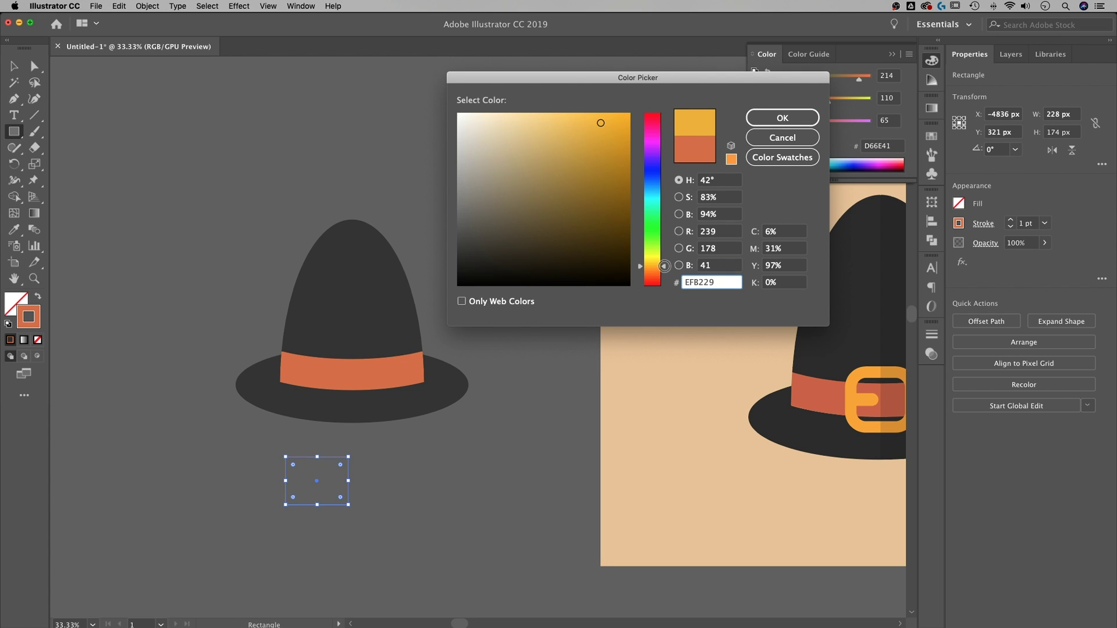
pyautogui.click(653, 268)
pyautogui.moveTo(652, 267); pyautogui.dragTo(652, 266)
pyautogui.click(759, 114)
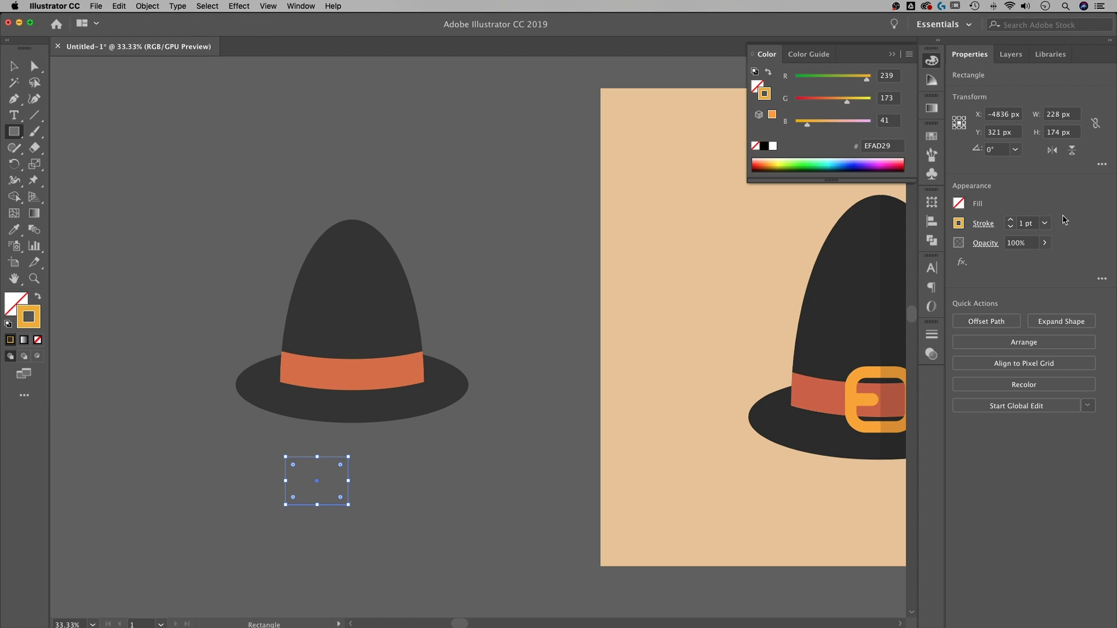
# Set the buckle rectangle's stroke weight to 45 pt
pyautogui.click(1032, 223)
pyautogui.moveTo(1035, 223); pyautogui.dragTo(1015, 223)
pyautogui.write('45')
pyautogui.press('Return')
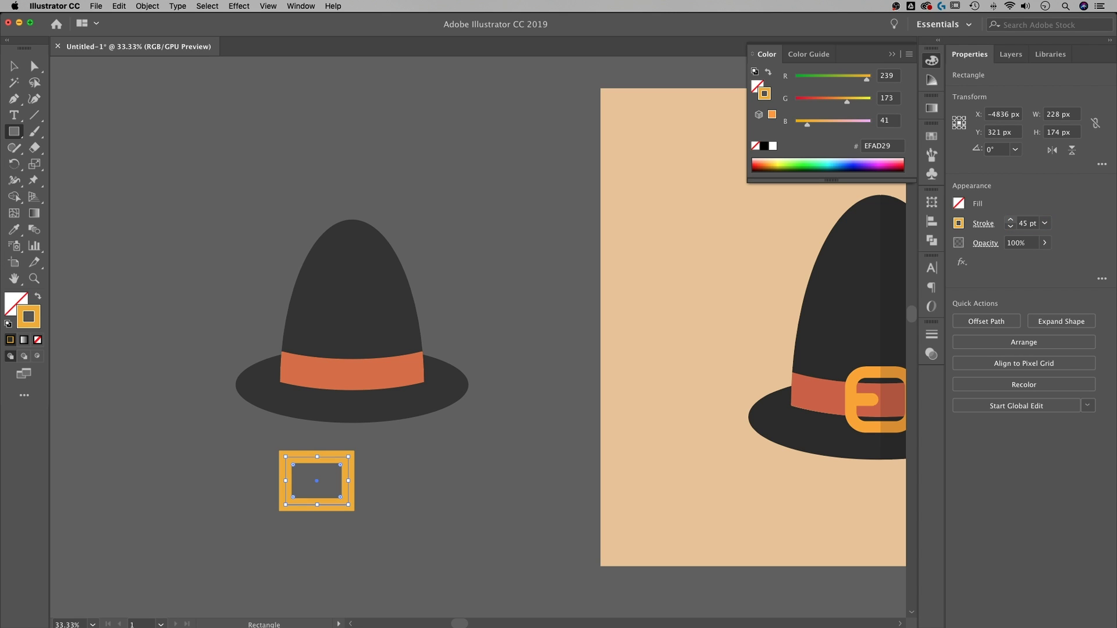
# Set the buckle rectangle's stroke weight to 35 pt and give its stroke round join corners
pyautogui.doubleClick(1032, 224)
pyautogui.write('35')
pyautogui.press('Return')
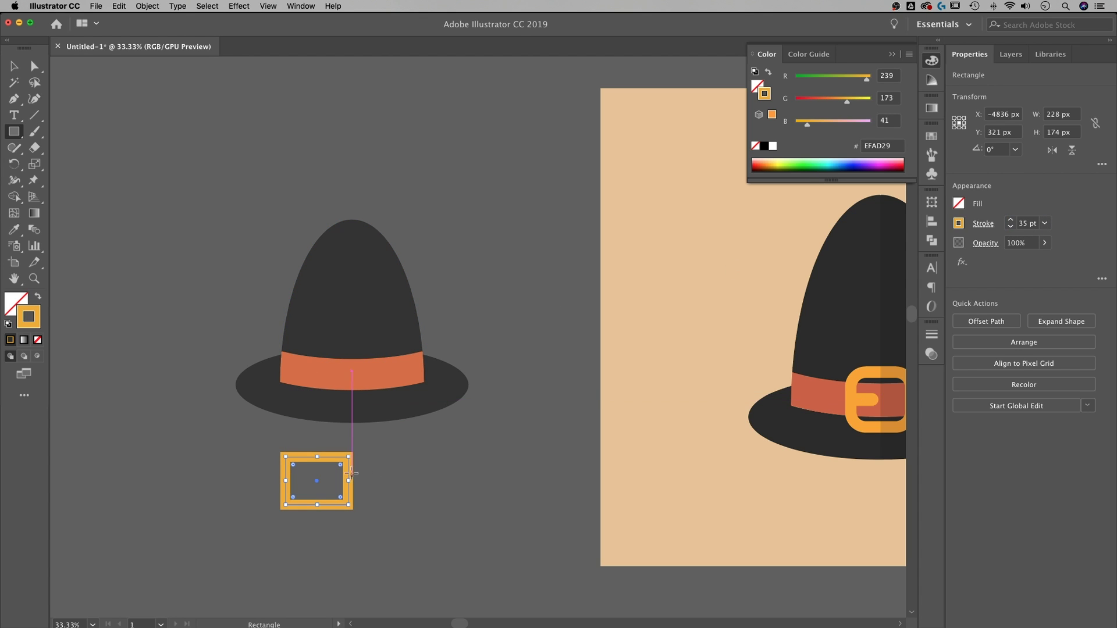
pyautogui.click(983, 225)
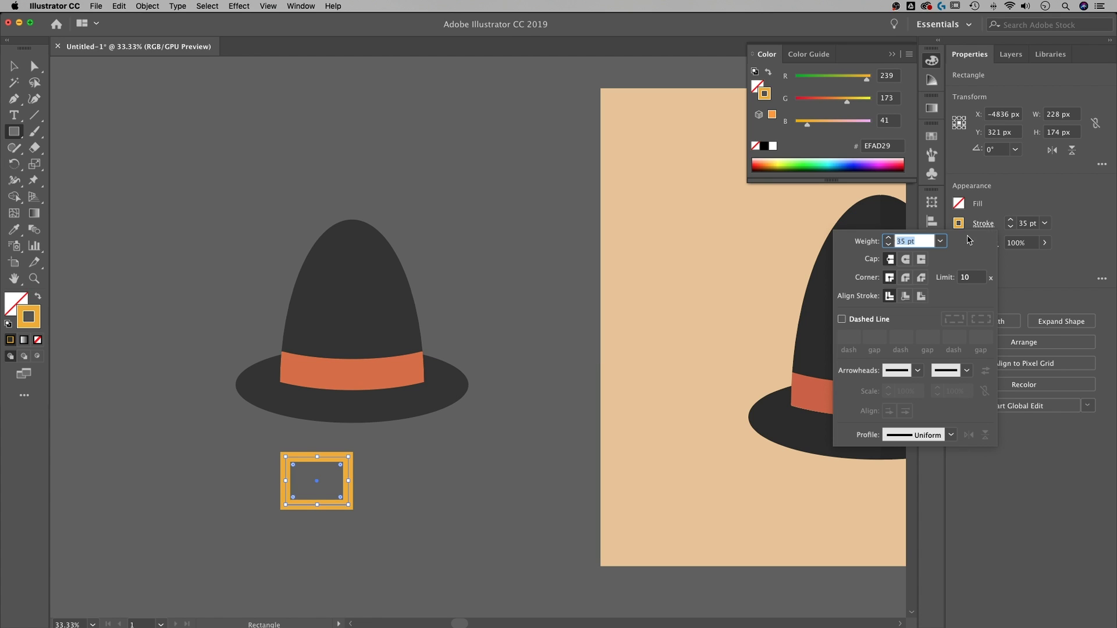
pyautogui.click(905, 278)
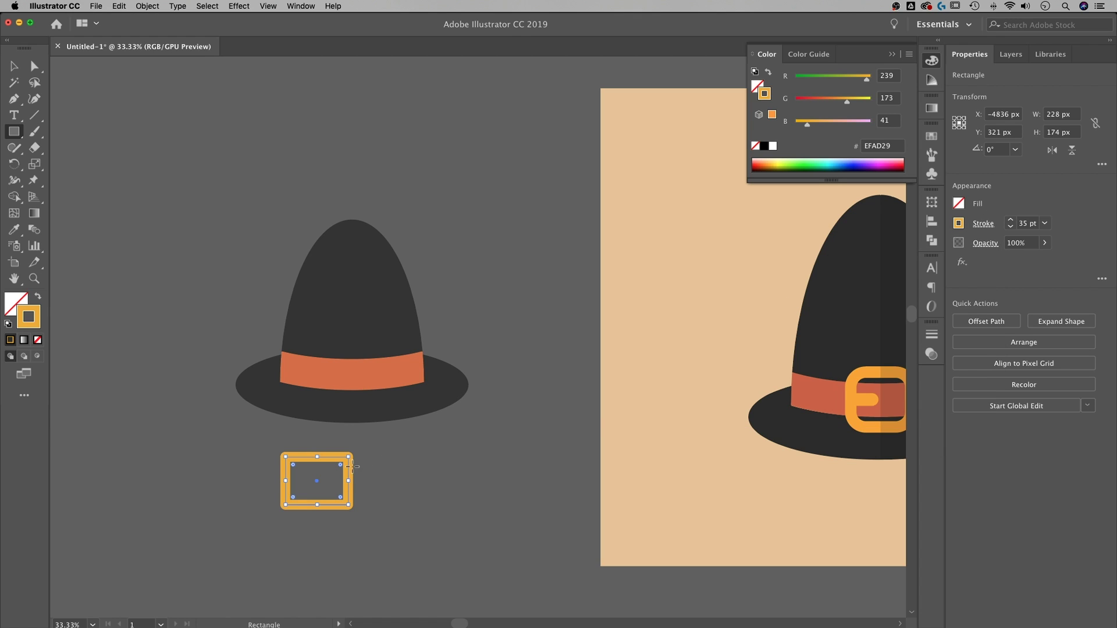
# Round all four corners of the buckle rectangle to a radius of about 33 px
pyautogui.click(14, 67)
pyautogui.click(136, 333)
pyautogui.moveTo(474, 518); pyautogui.dragTo(538, 456)
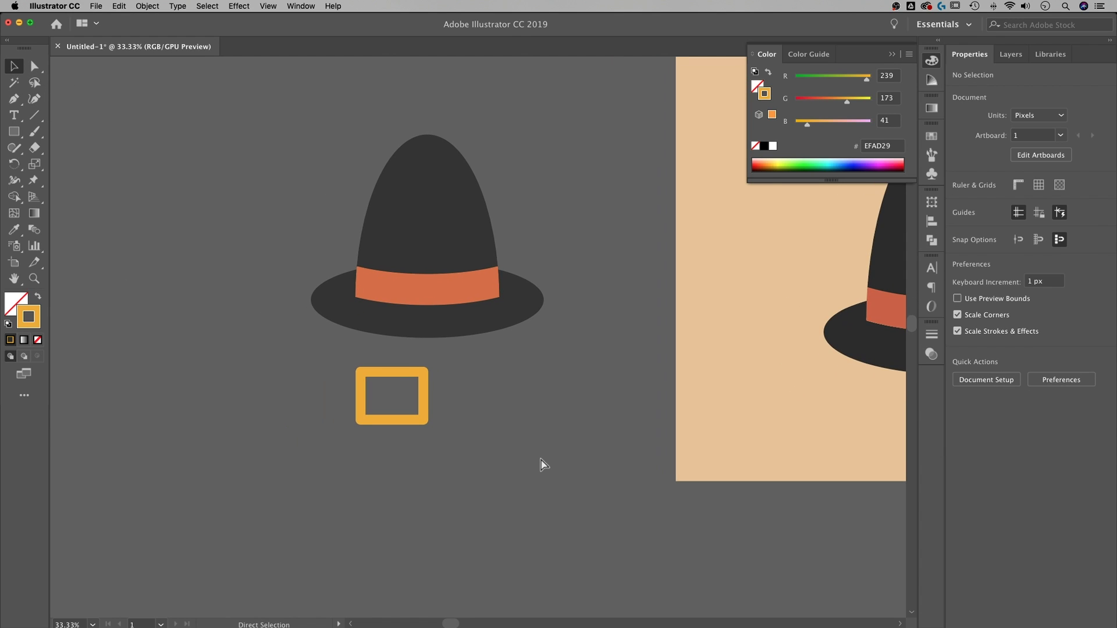
pyautogui.press('super+equal')
pyautogui.press('super+equal')
pyautogui.press('super+equal')
pyautogui.moveTo(387, 481); pyautogui.dragTo(530, 393)
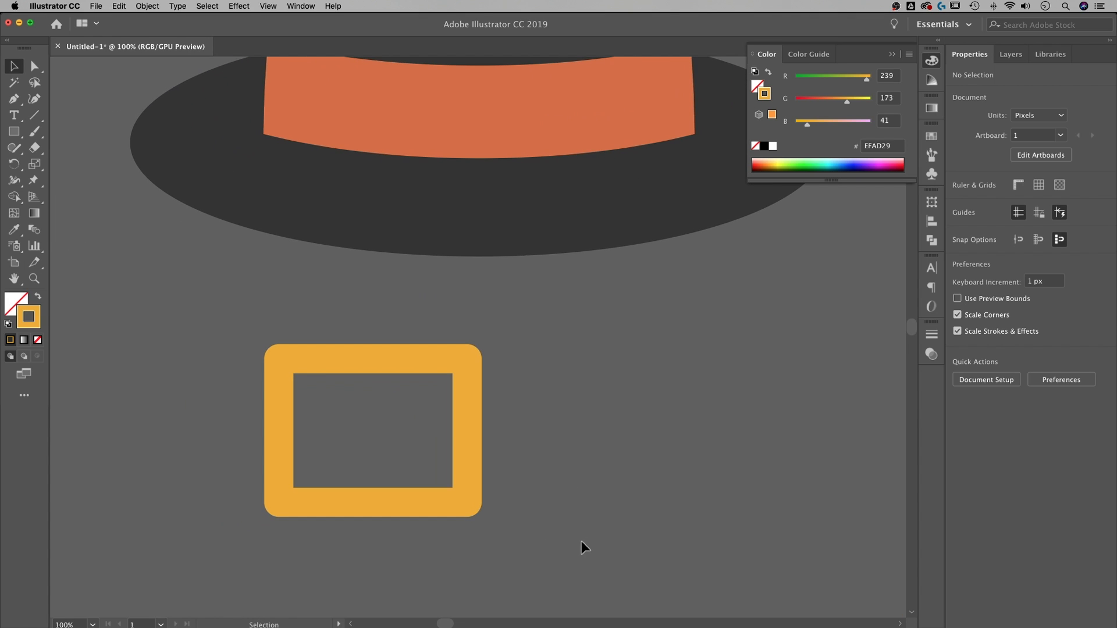
pyautogui.press('super+a')
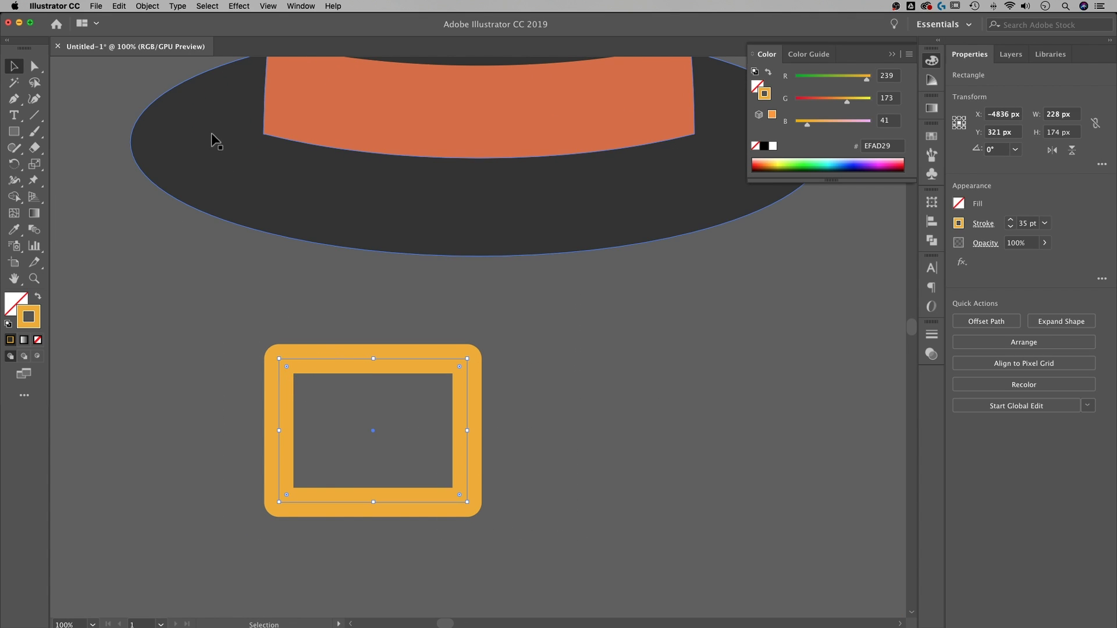
pyautogui.click(268, 6)
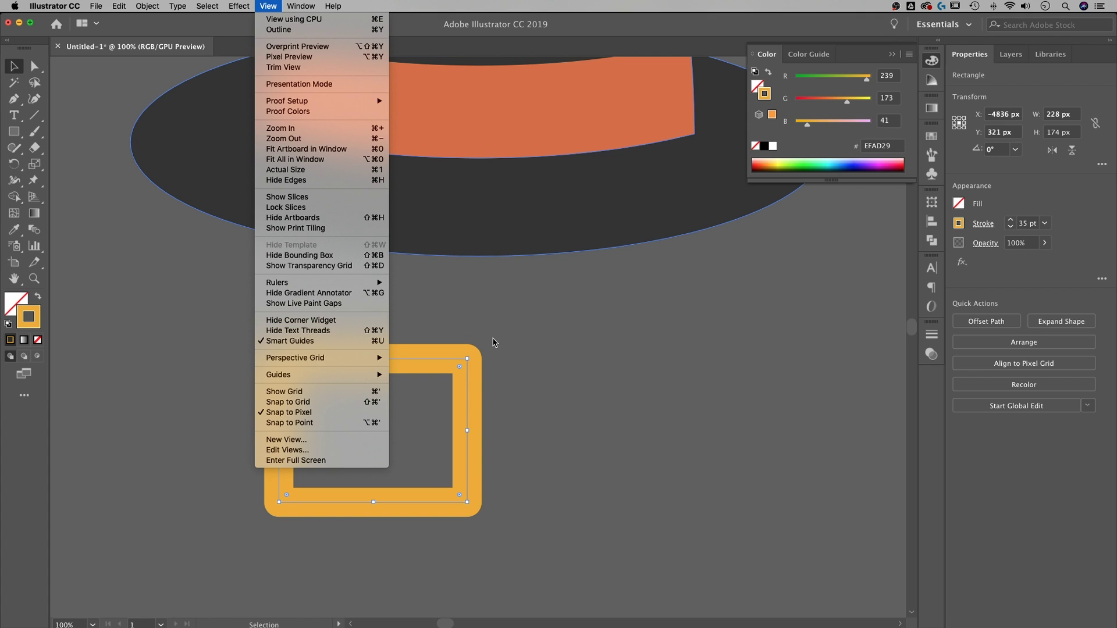
pyautogui.click(507, 367)
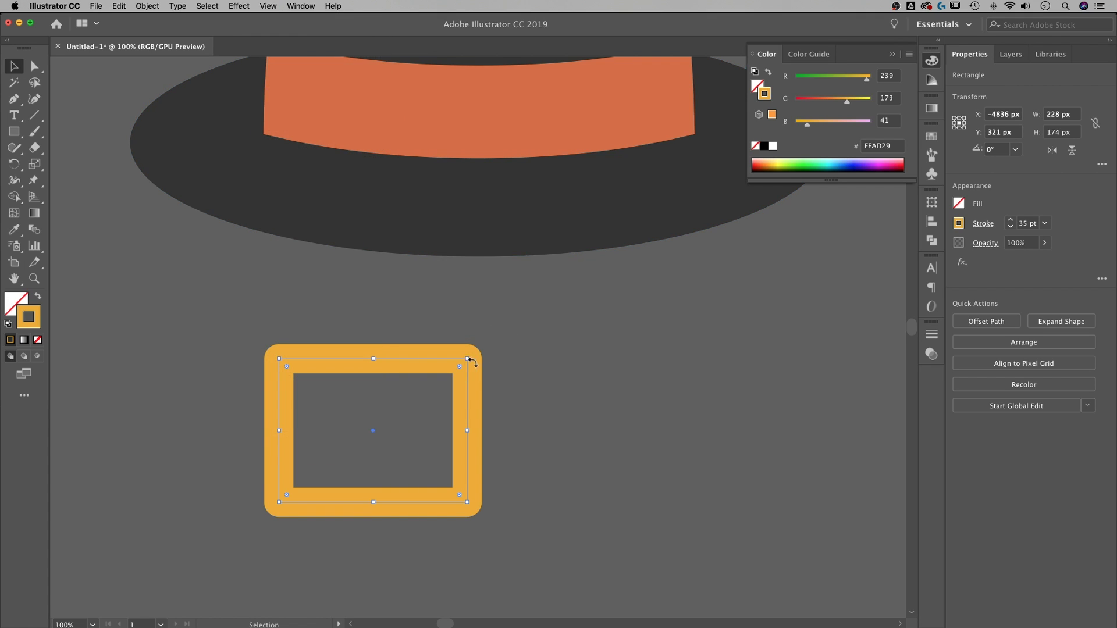
pyautogui.moveTo(458, 366); pyautogui.dragTo(444, 382)
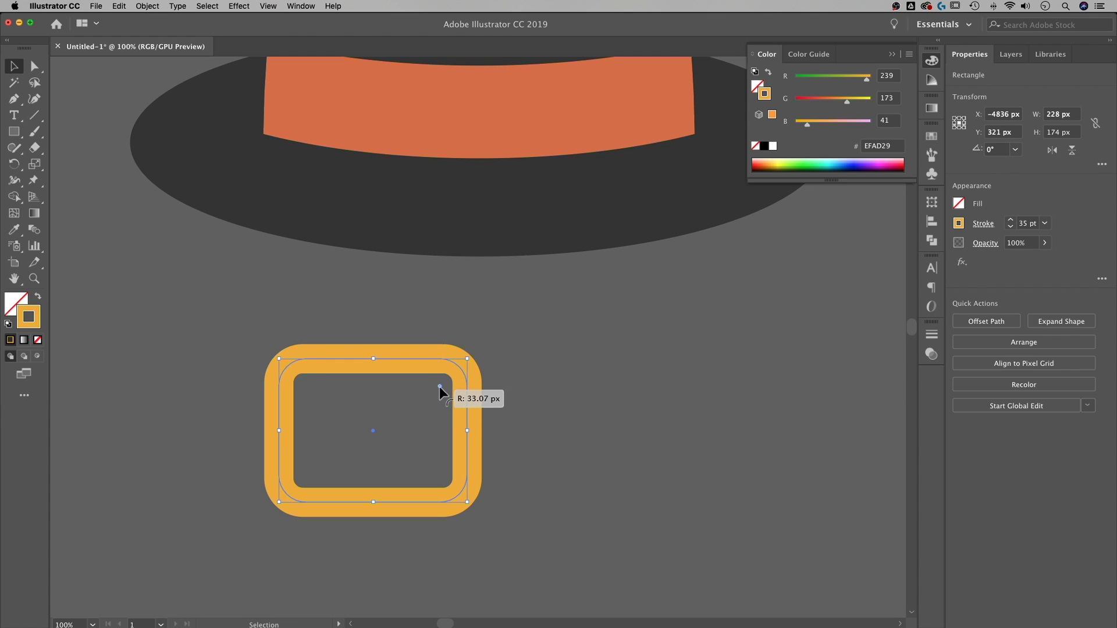
pyautogui.click(525, 375)
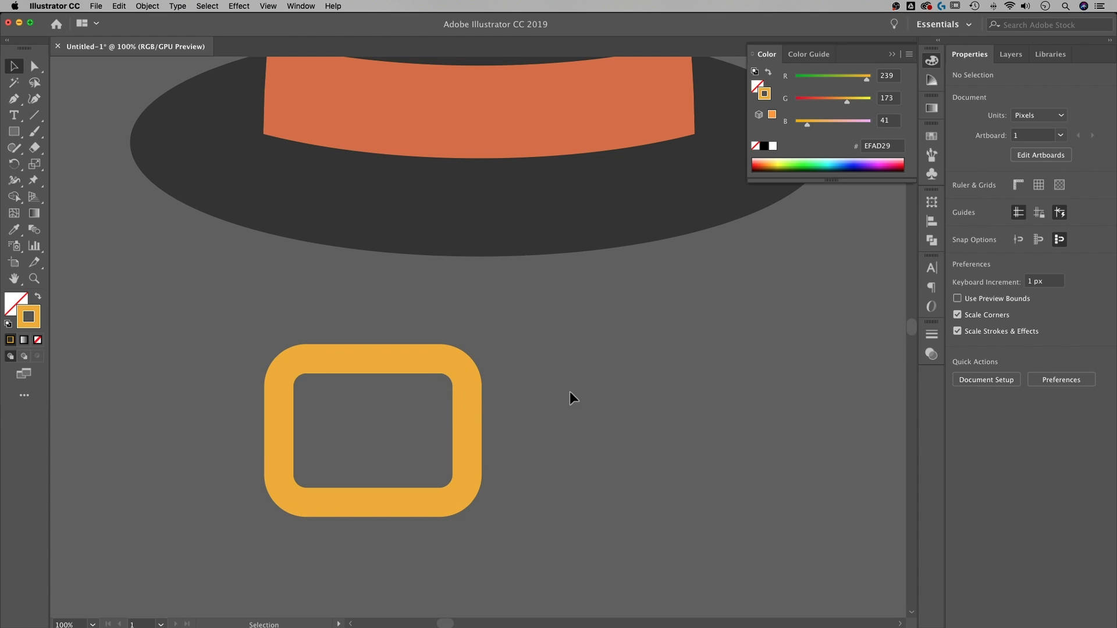
# Move the buckle up onto the orange hatband and align its horizontal centre with the hat's crown
pyautogui.press('super+minus')
pyautogui.press('super+minus')
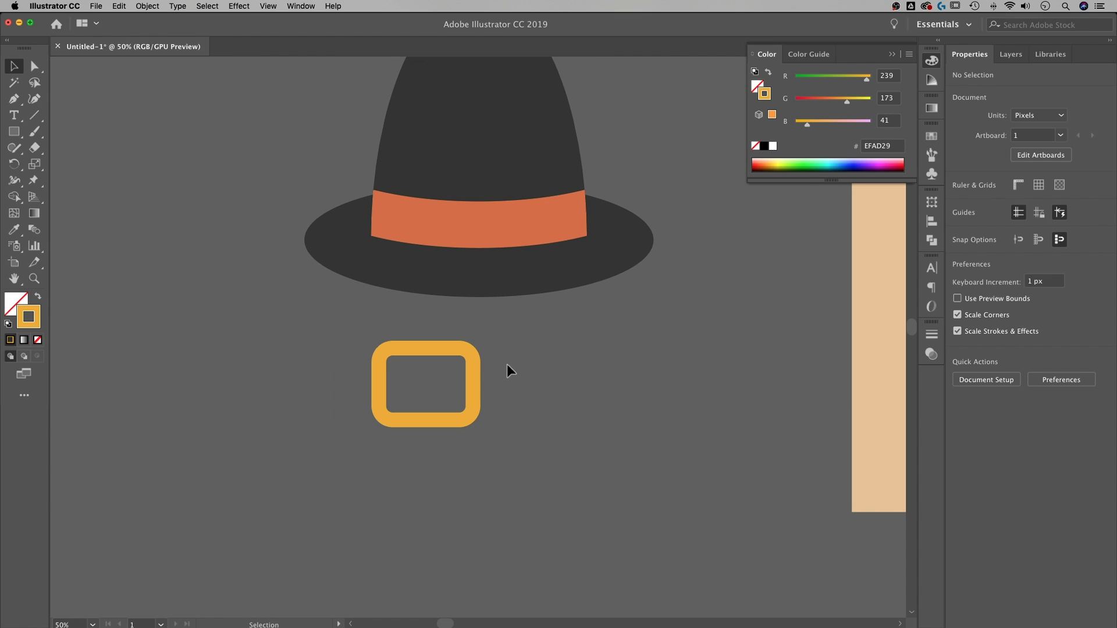
pyautogui.moveTo(469, 439); pyautogui.dragTo(523, 279)
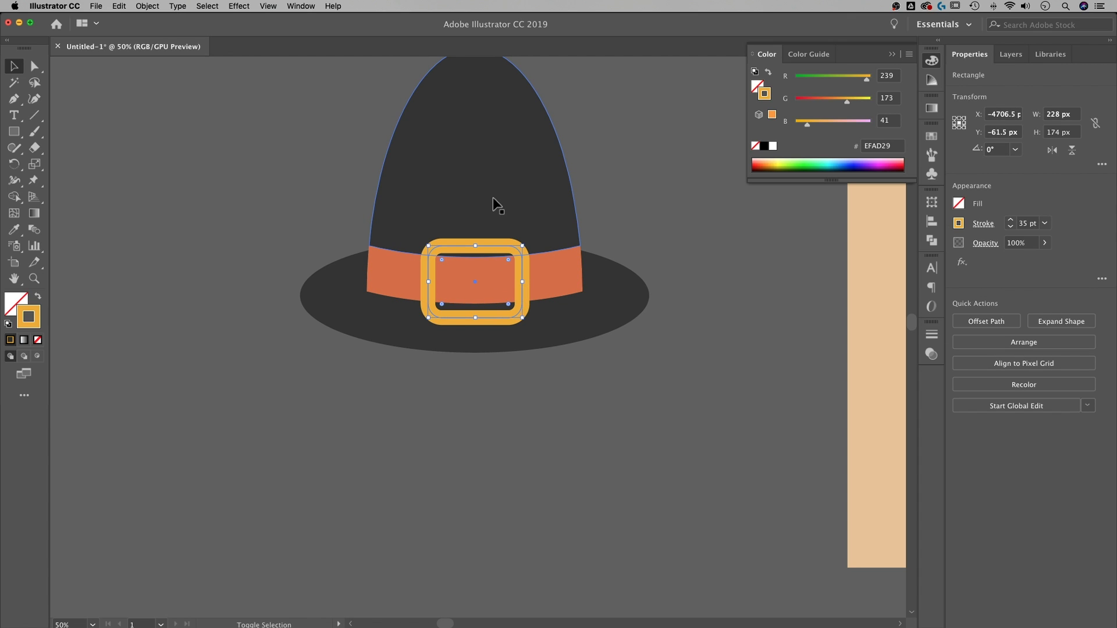
pyautogui.keyDown('shift'); pyautogui.click(498, 146); pyautogui.keyUp('shift')
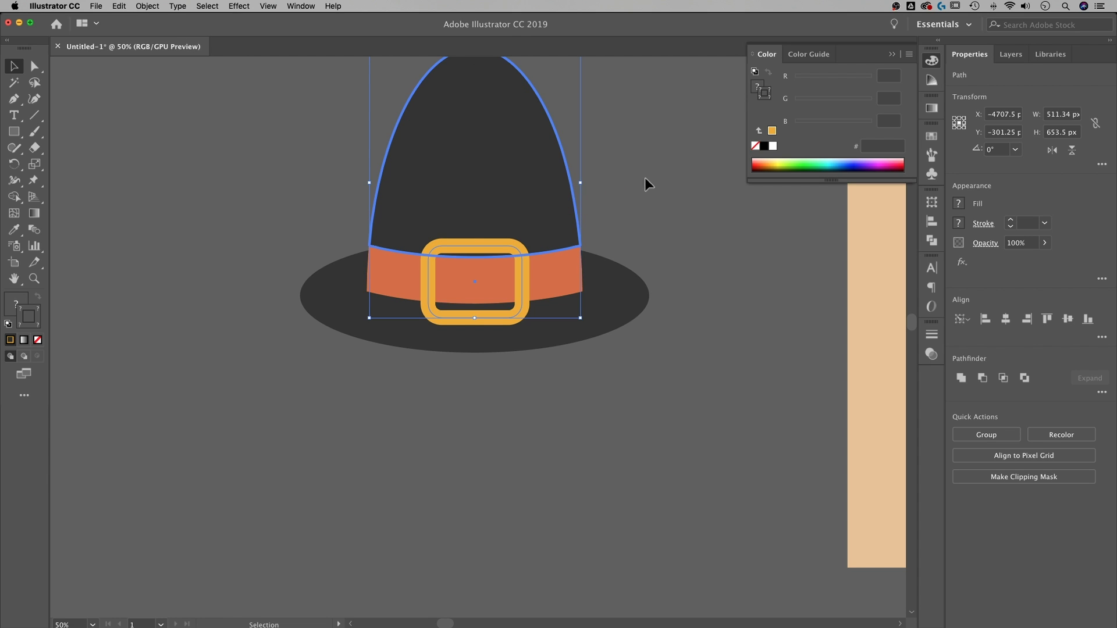
pyautogui.click(1005, 322)
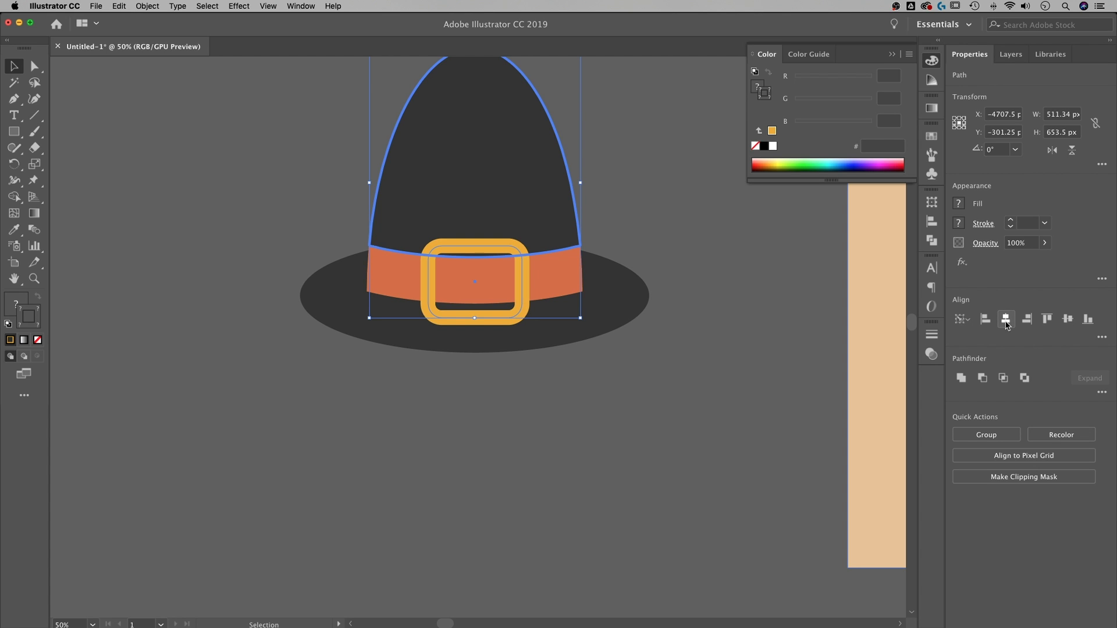
pyautogui.click(656, 388)
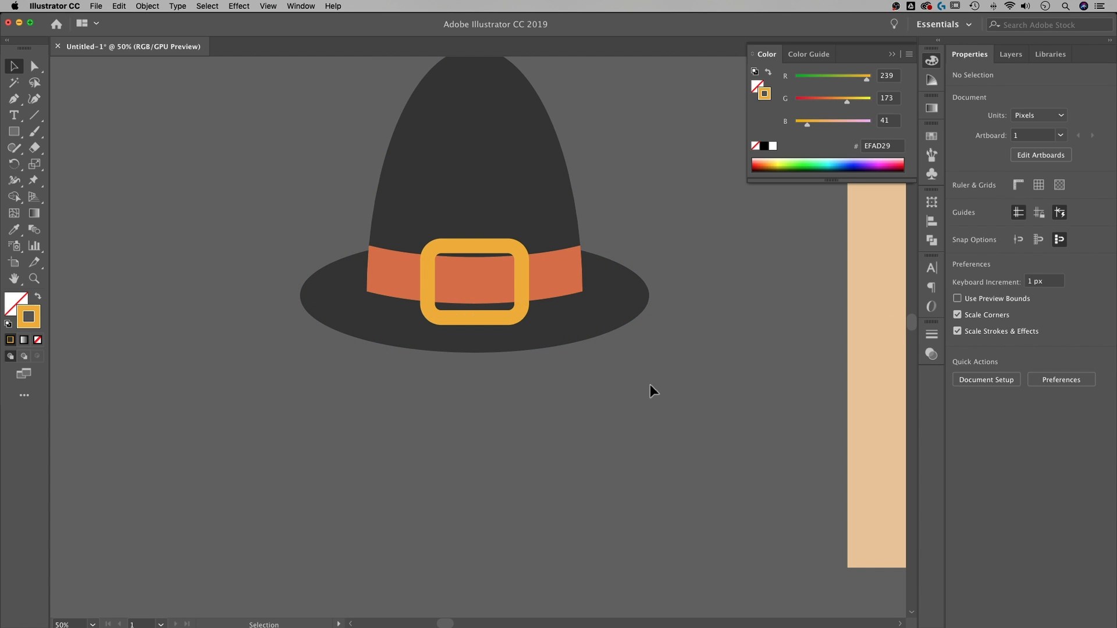
# Nudge the buckle 4 px up and 1 px to the left on the hatband
pyautogui.click(520, 273)
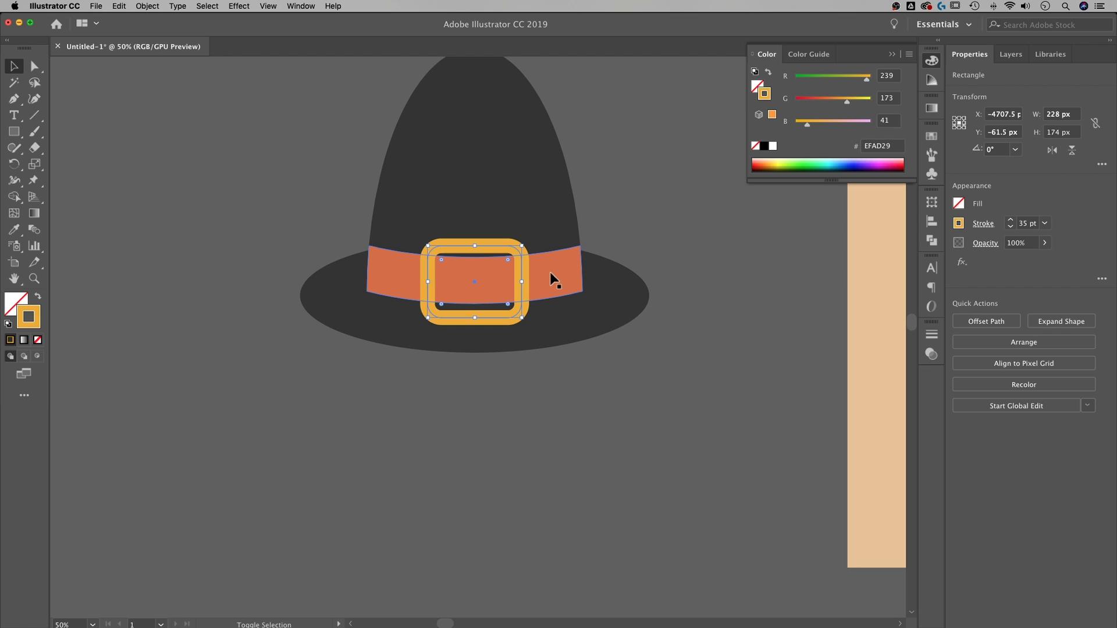
pyautogui.moveTo(521, 268); pyautogui.dragTo(520, 266)
pyautogui.press('Up')
pyautogui.press('Up')
pyautogui.press('Up')
pyautogui.press('Up')
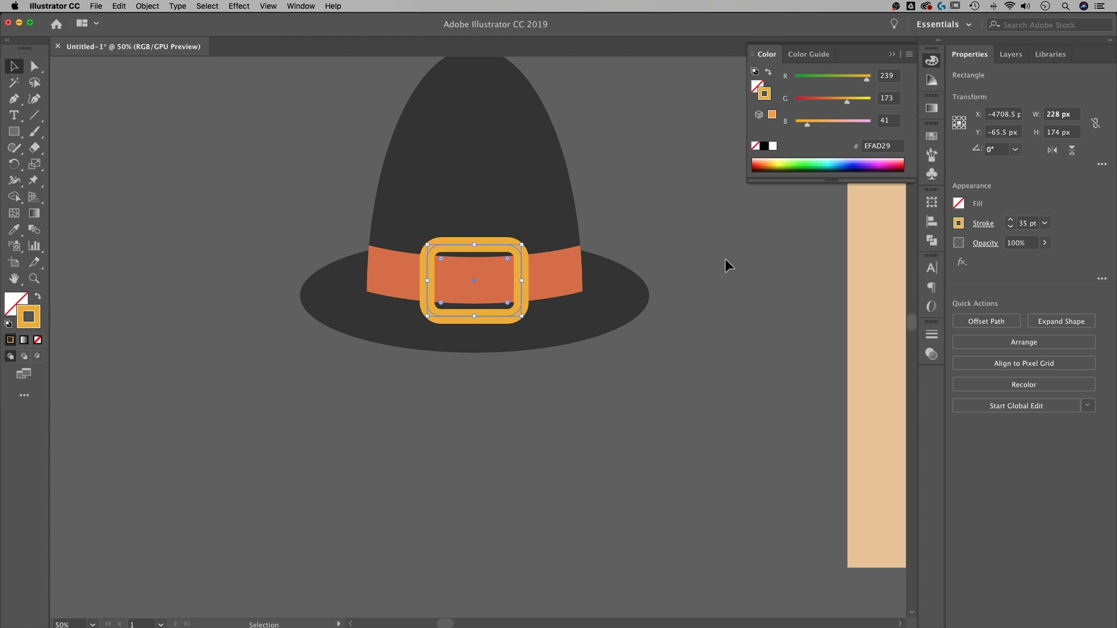
pyautogui.click(727, 261)
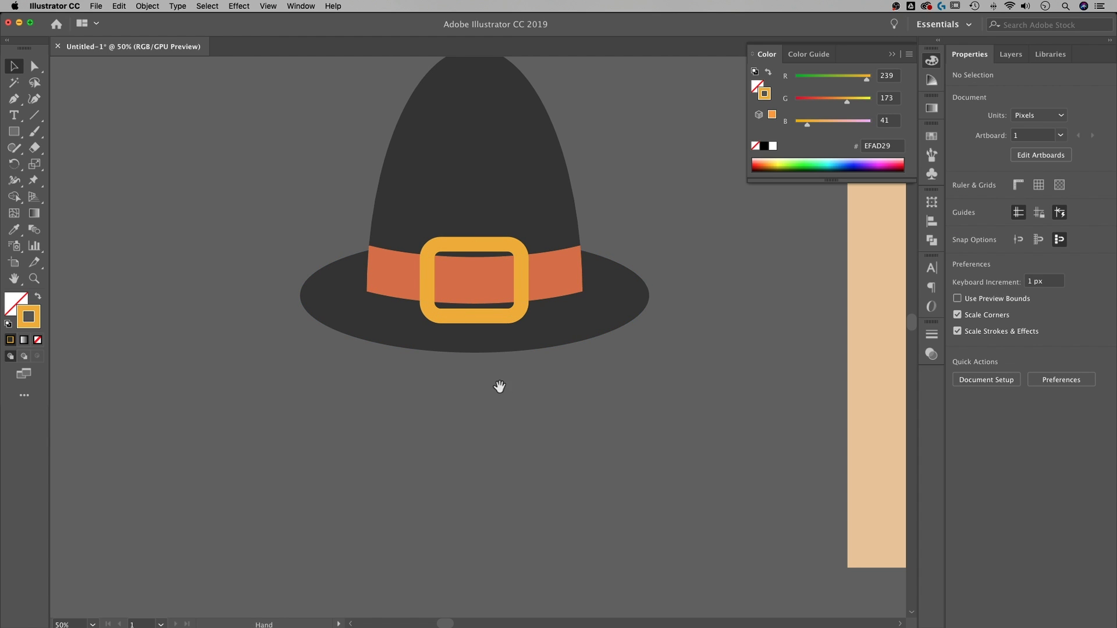
# Draw a horizontal line segment about 79 px long from the middle of the buckle's left side inward as the prong
pyautogui.scroll(2, 498, 386)
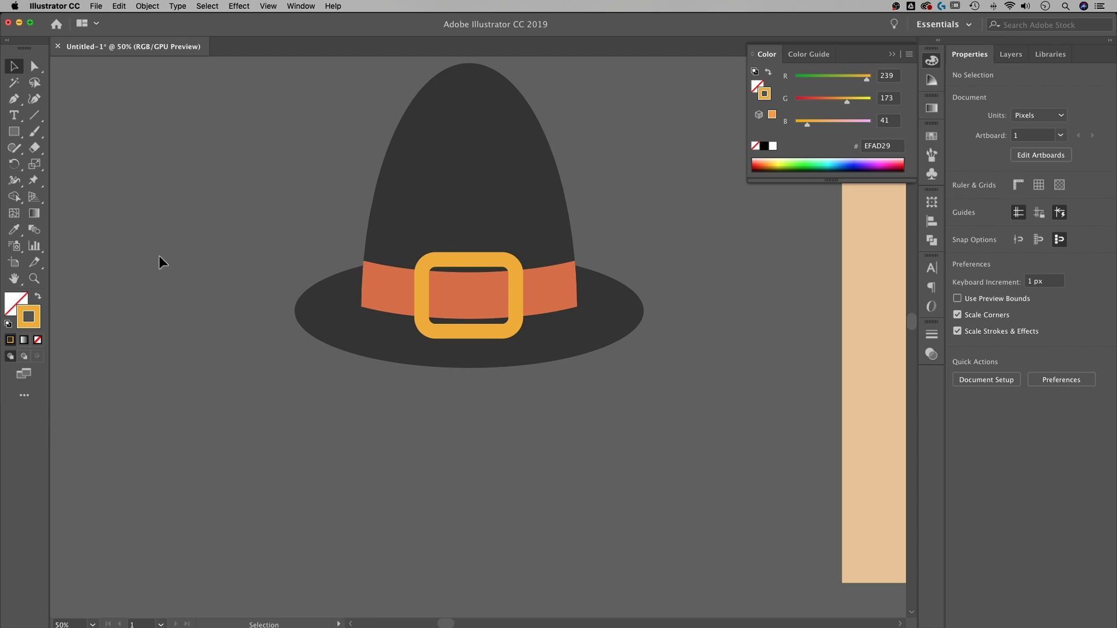
pyautogui.click(16, 138)
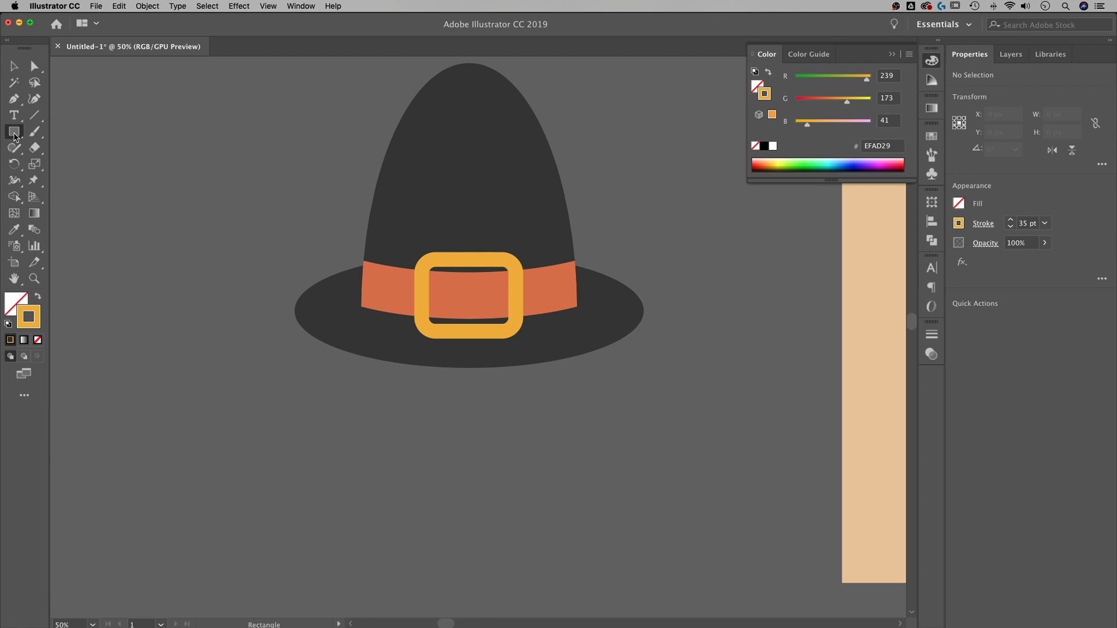
pyautogui.click(35, 118)
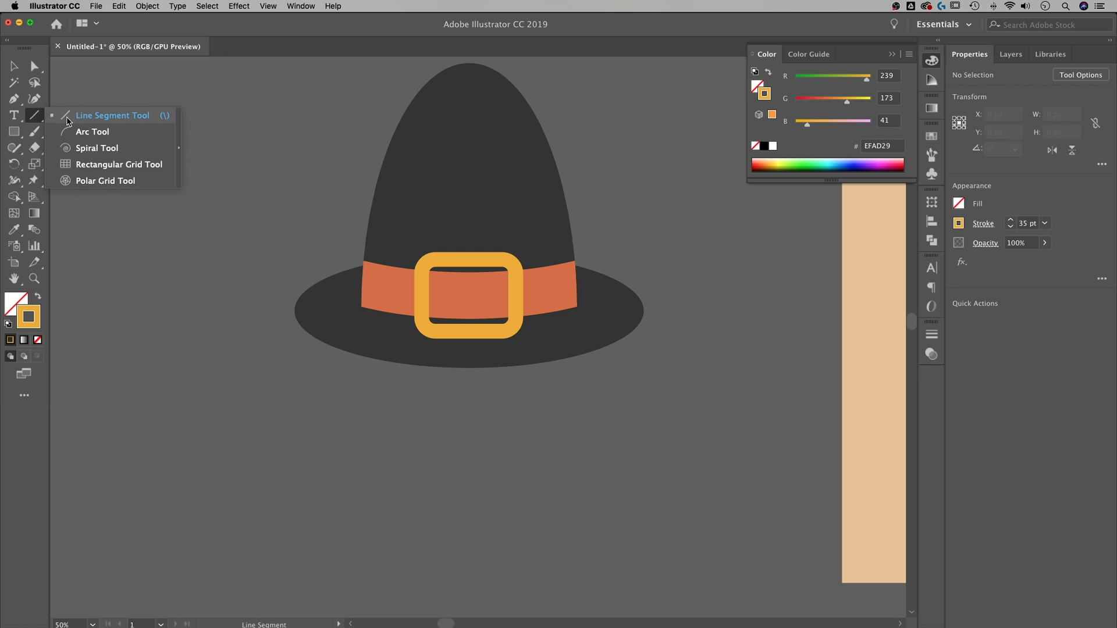
pyautogui.click(99, 120)
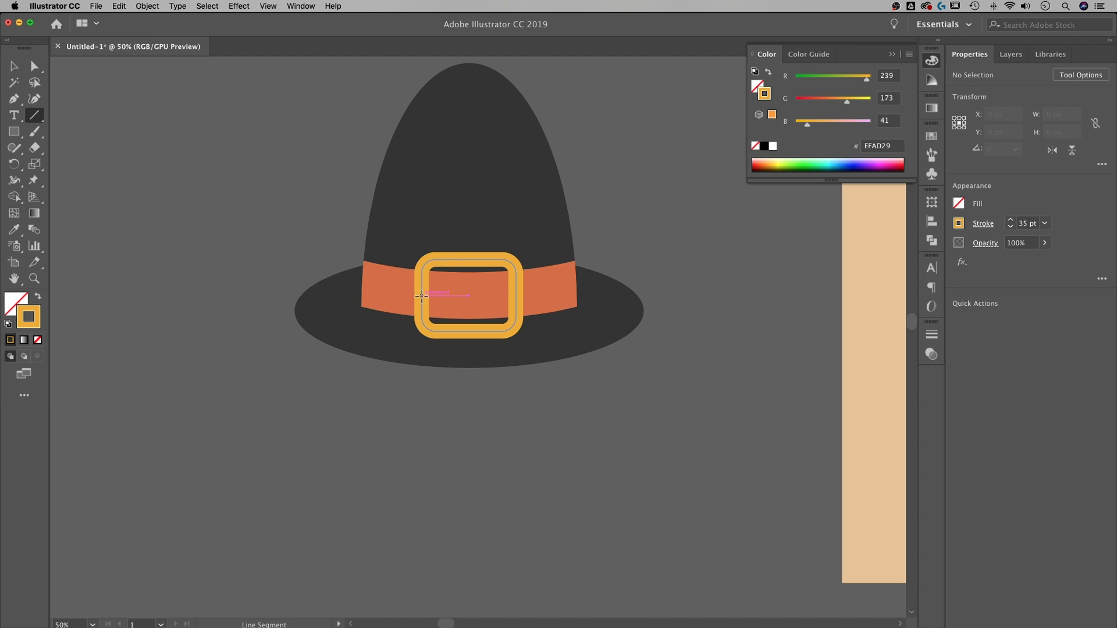
pyautogui.moveTo(421, 295); pyautogui.dragTo(455, 296)
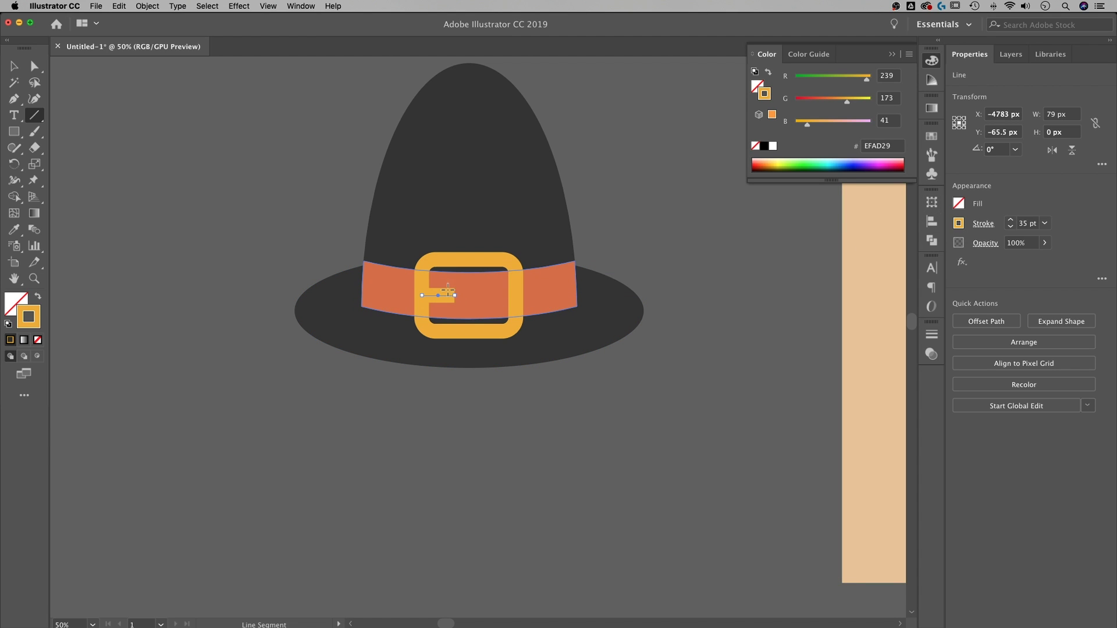
# Give the prong line's stroke a round cap
pyautogui.click(984, 224)
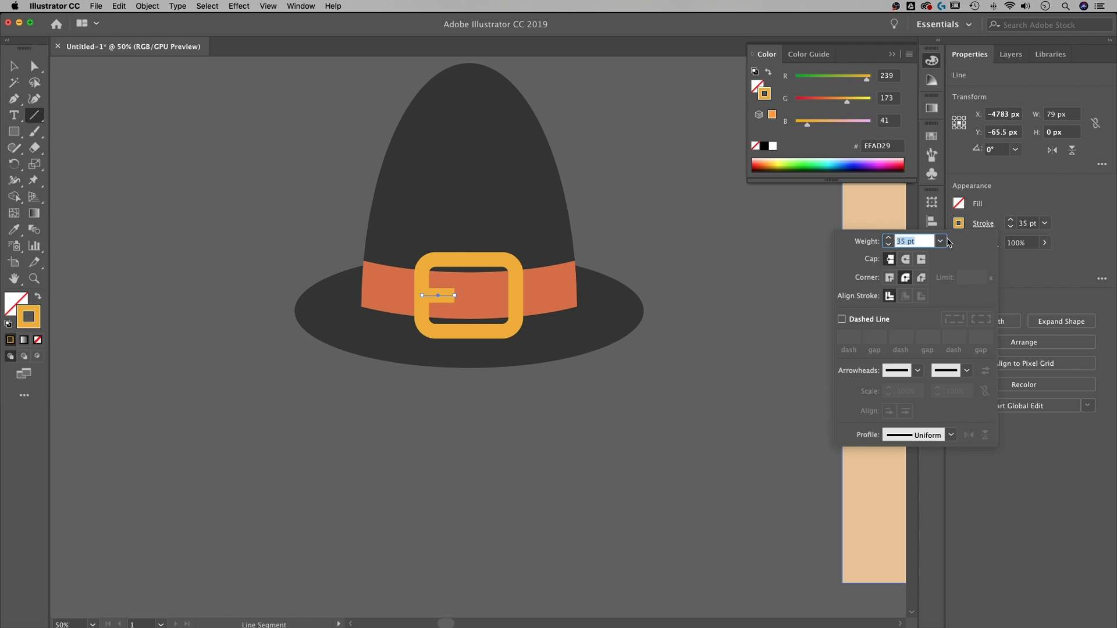
pyautogui.click(906, 263)
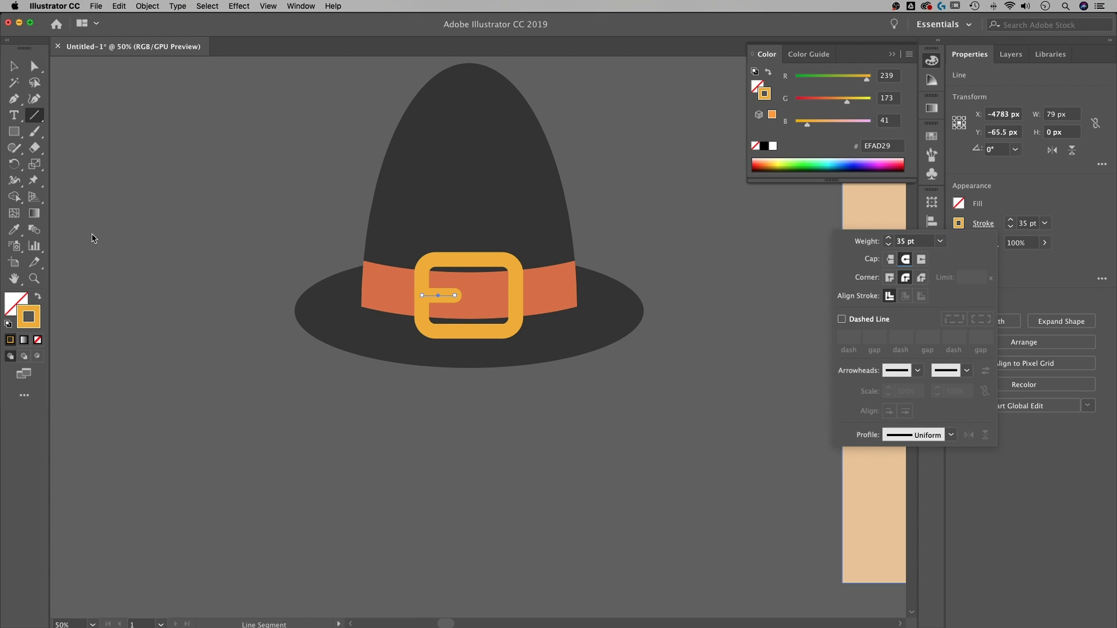
pyautogui.press('Escape')
pyautogui.click(250, 168)
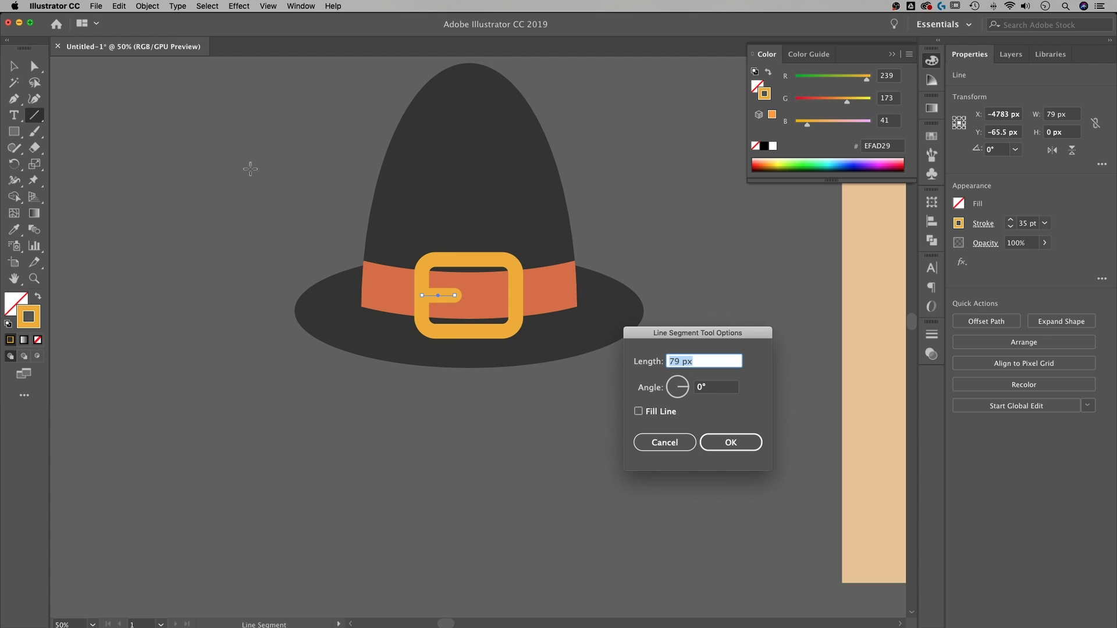
pyautogui.click(655, 443)
pyautogui.moveTo(655, 443); pyautogui.dragTo(652, 444)
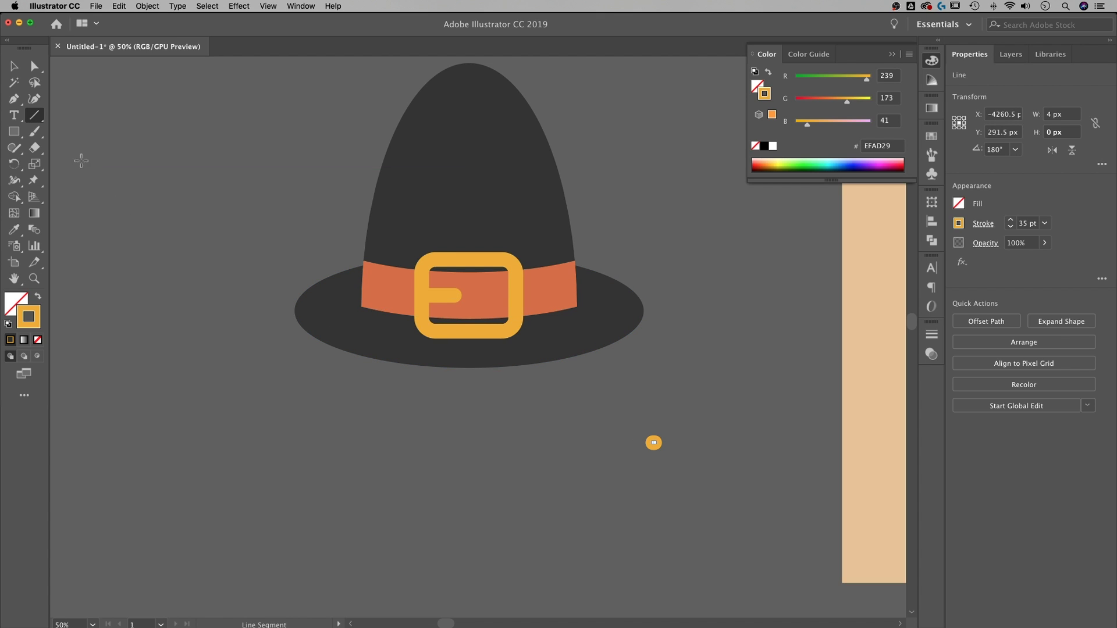
pyautogui.press('super+z')
# Narrow the buckle frame from its right side to about 197 px wide, leaving the prong unchanged
pyautogui.click(15, 68)
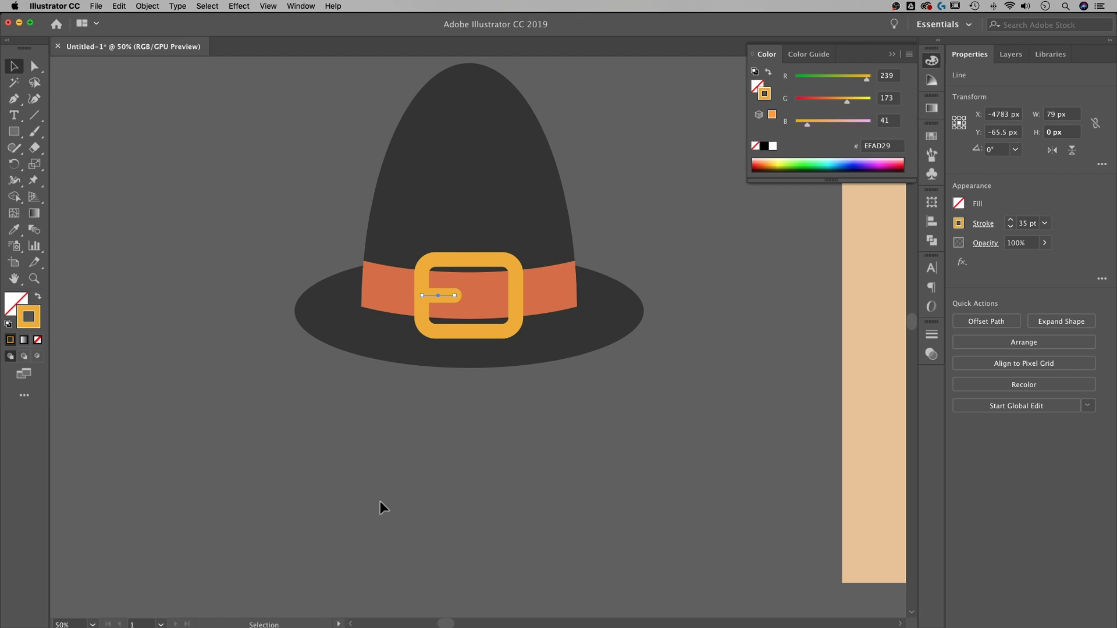
pyautogui.click(681, 443)
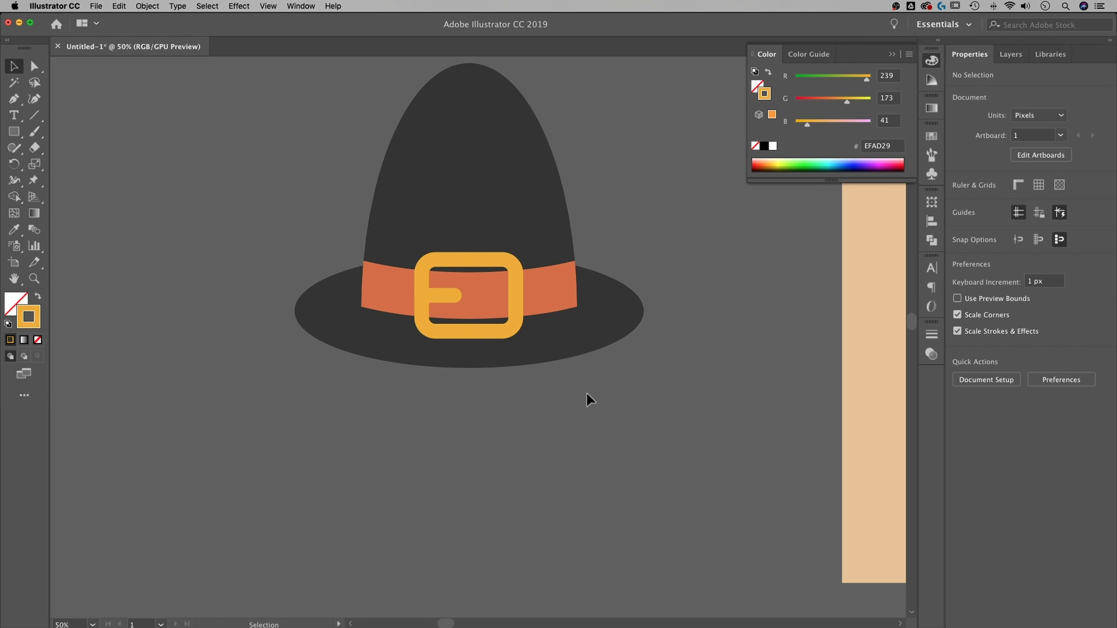
pyautogui.click(515, 293)
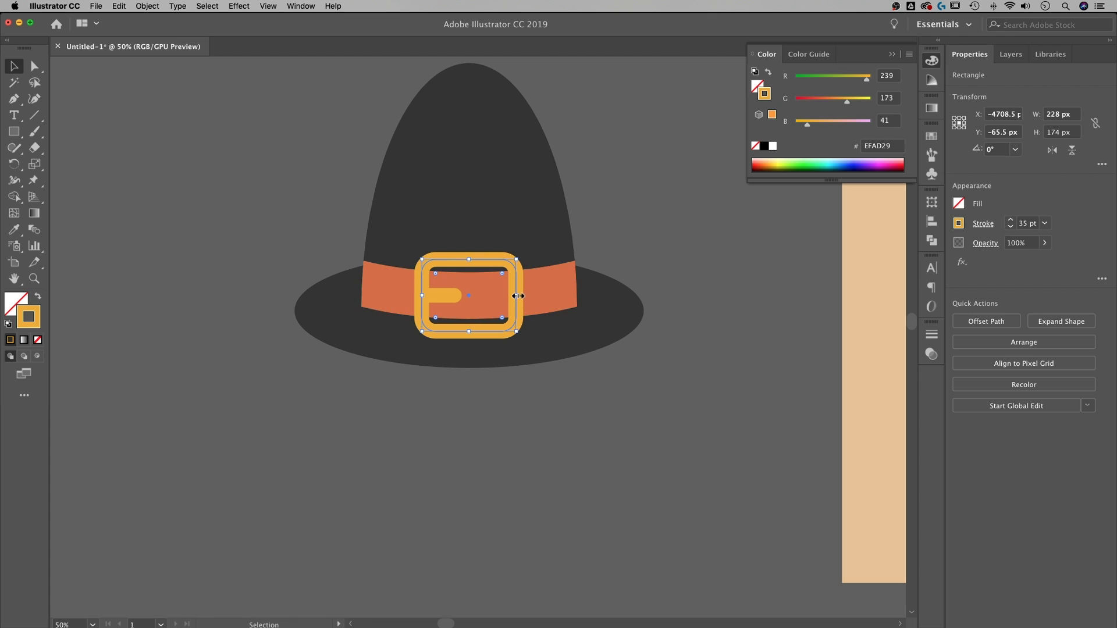
pyautogui.moveTo(517, 296); pyautogui.dragTo(505, 296)
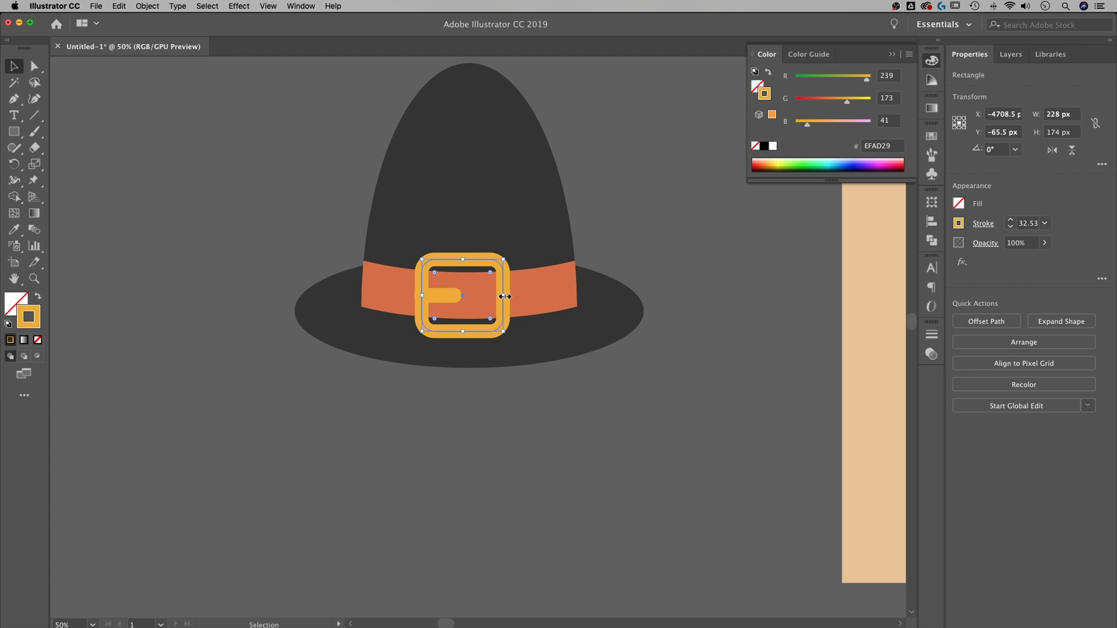
# Move the buckle frame and prong together about 16 px to the right to centre them on the hat
pyautogui.keyDown('shift'); pyautogui.click(439, 299); pyautogui.keyUp('shift')
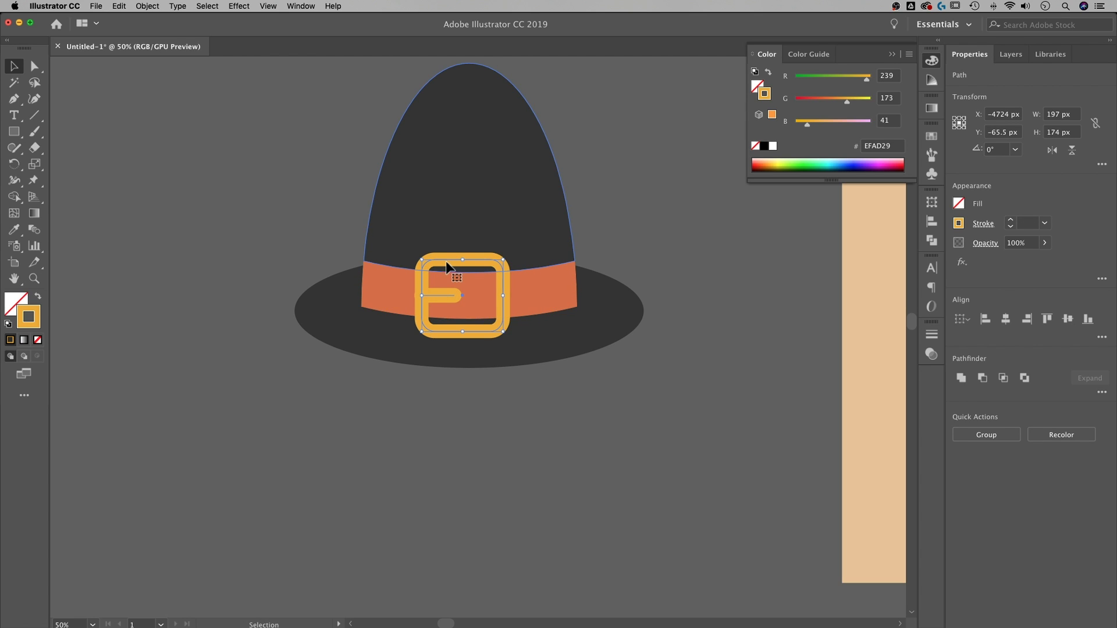
pyautogui.moveTo(445, 259); pyautogui.dragTo(455, 261)
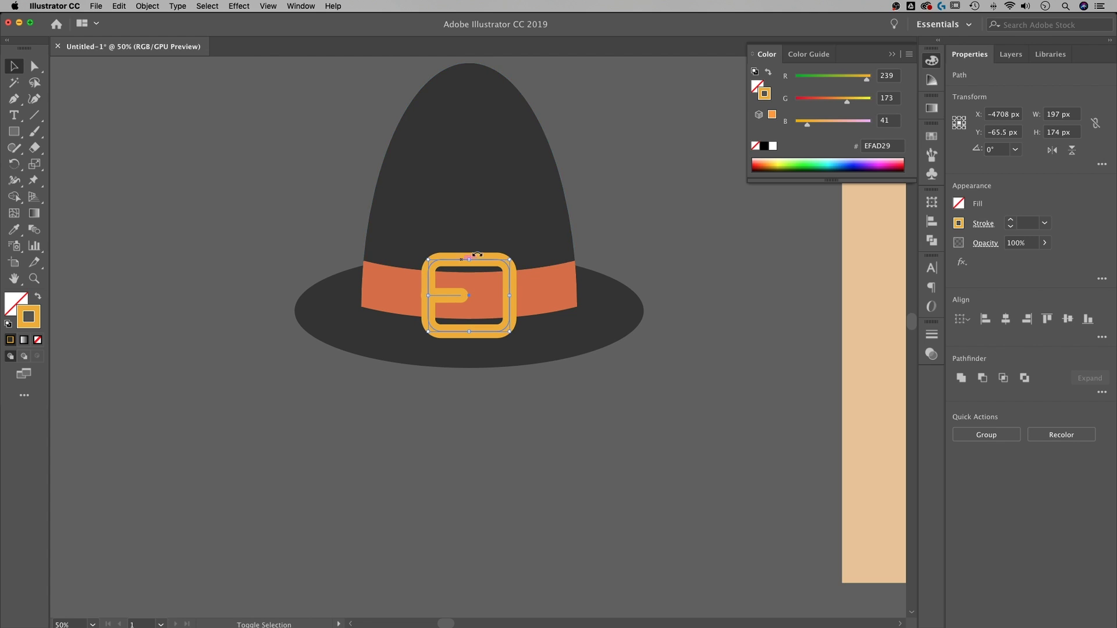
pyautogui.click(731, 246)
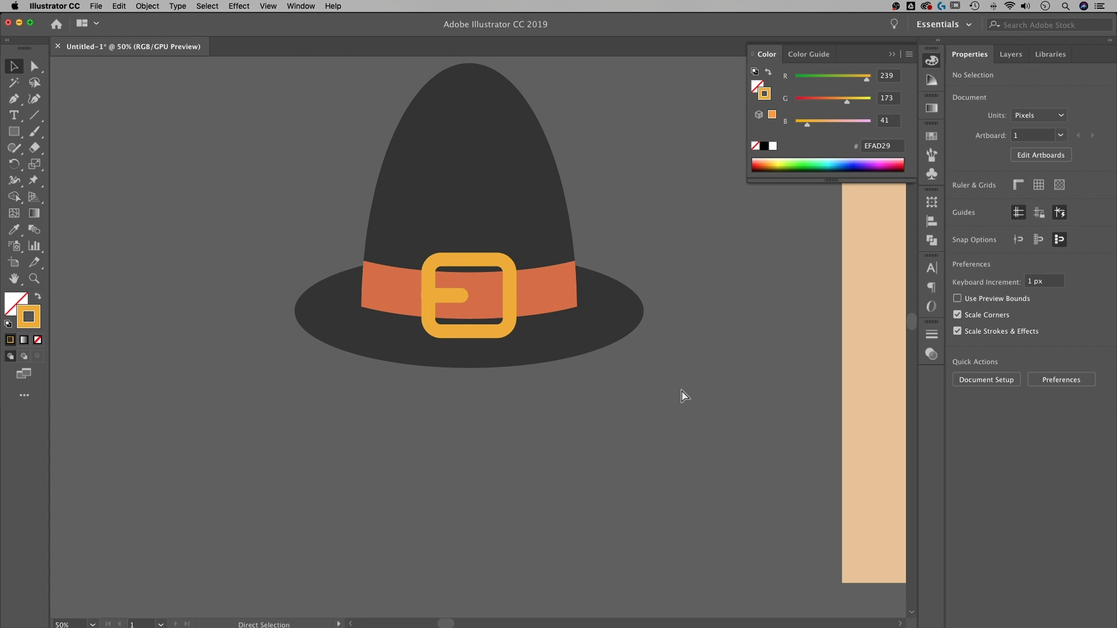
# Compare the redrawn hat and its buckle with the reference artwork
pyautogui.press('super+minus')
pyautogui.hscroll(2, 544, 407)
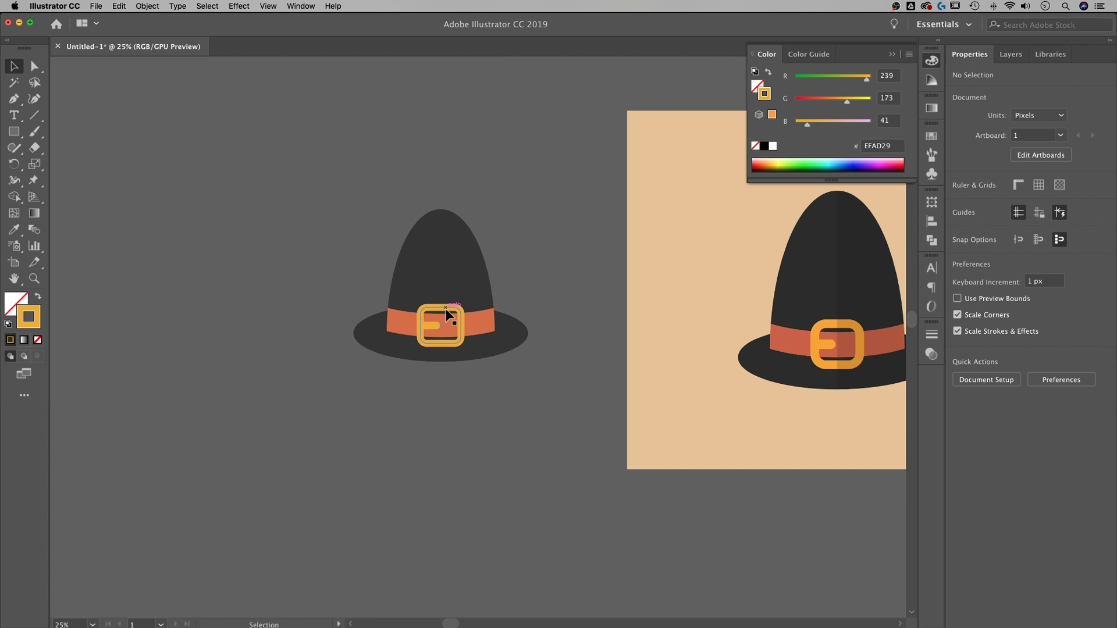
pyautogui.hscroll(5, 756, 340)
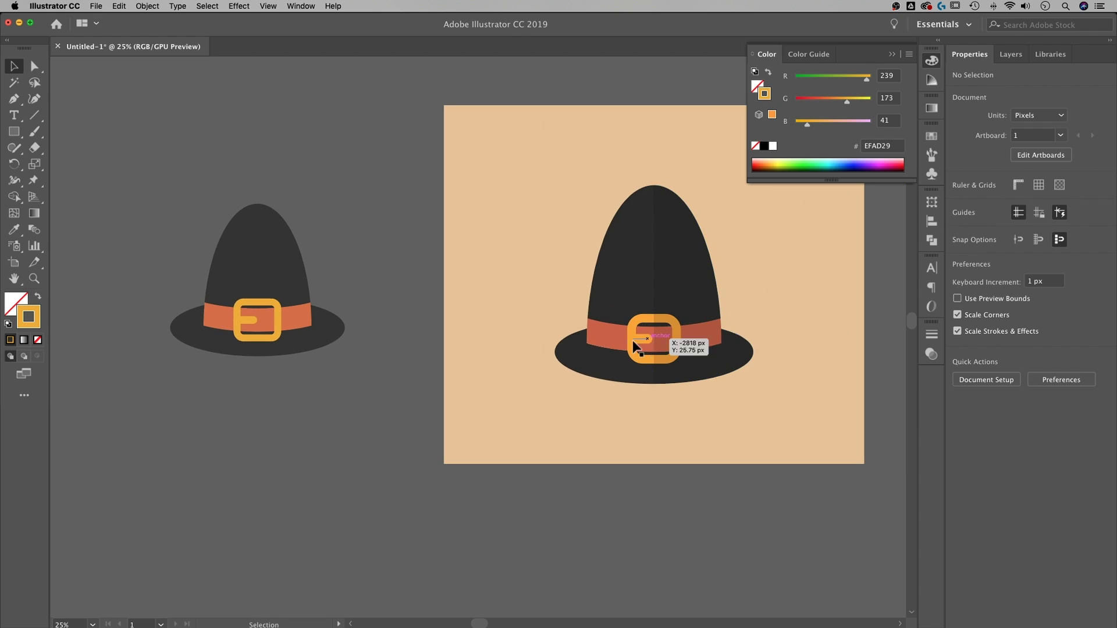
pyautogui.hscroll(-3, 493, 256)
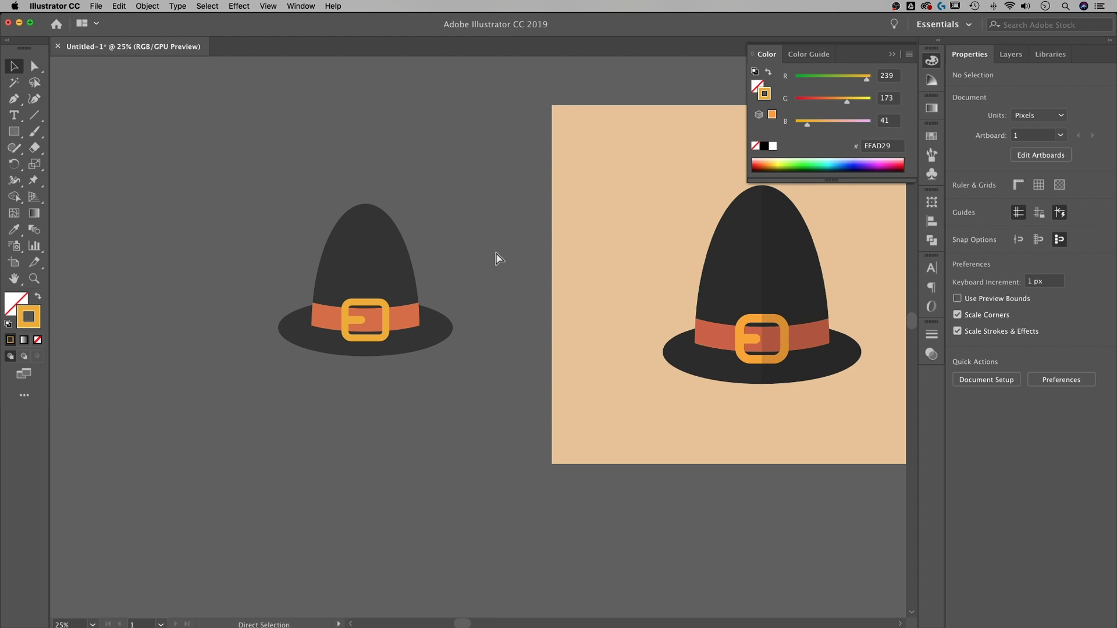
pyautogui.press('super+plus')
pyautogui.press('super+plus')
pyautogui.hscroll(-5, 414, 308)
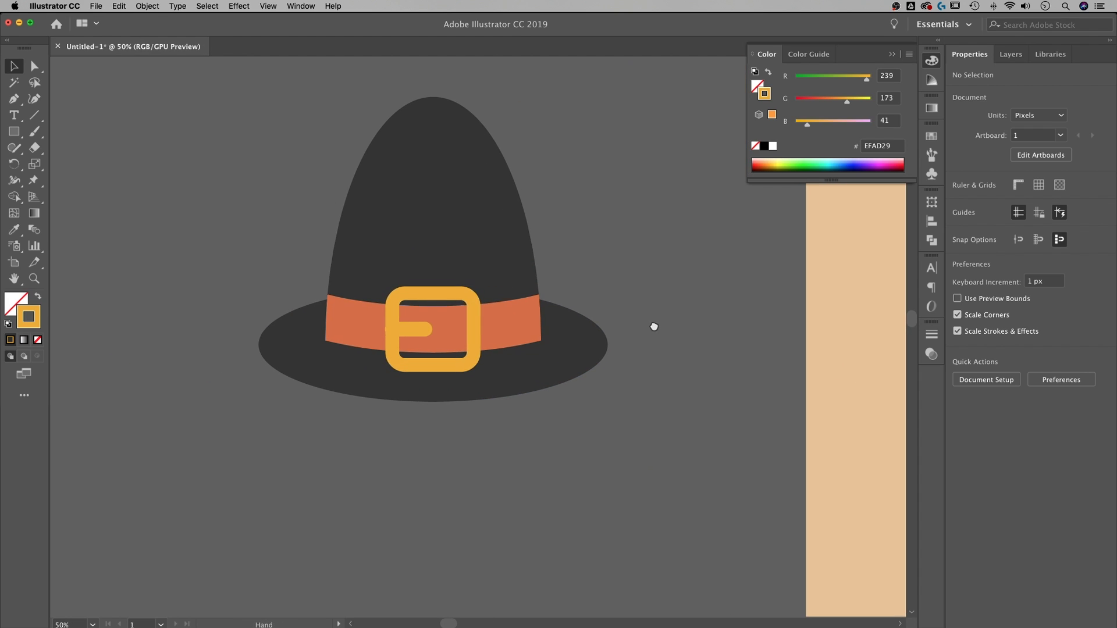
# Scale the buckle frame and prong down together about their centre to about 170 px wide
pyautogui.click(418, 327)
pyautogui.keyDown('shift'); pyautogui.click(435, 295); pyautogui.keyUp('shift')
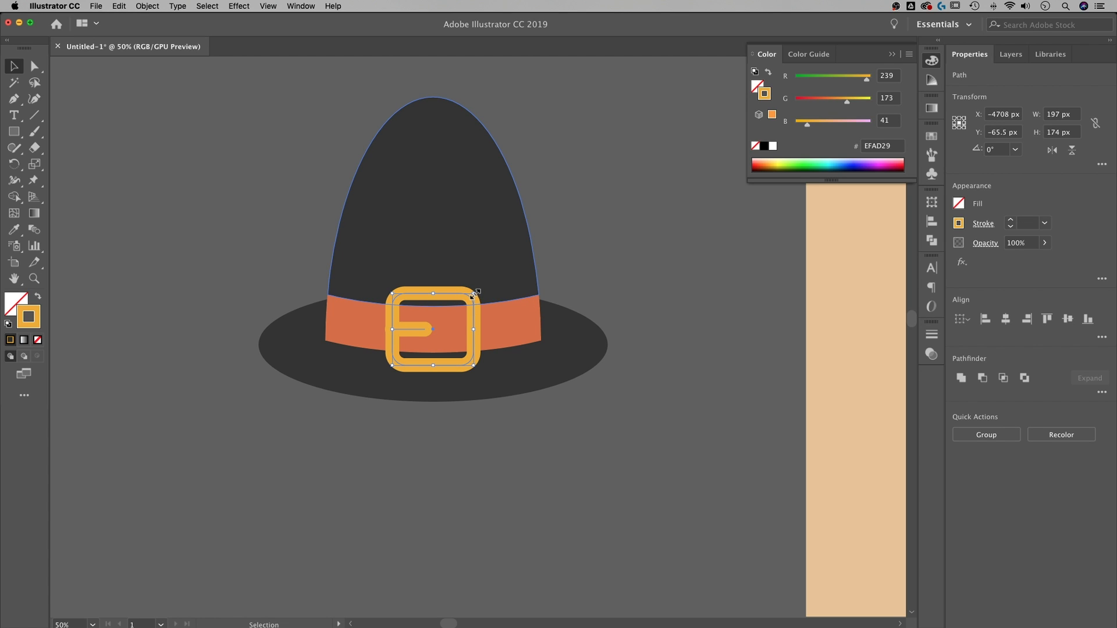
pyautogui.moveTo(474, 294); pyautogui.dragTo(468, 288)
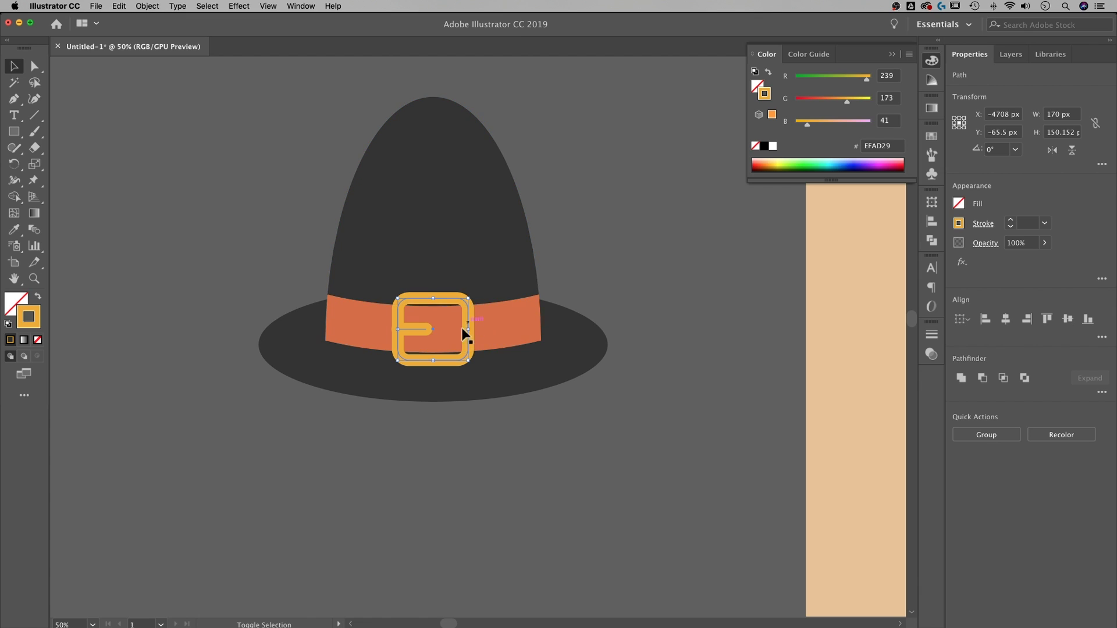
# Set the stroke weight of the buckle frame and prong to 40 pt
pyautogui.click(1035, 222)
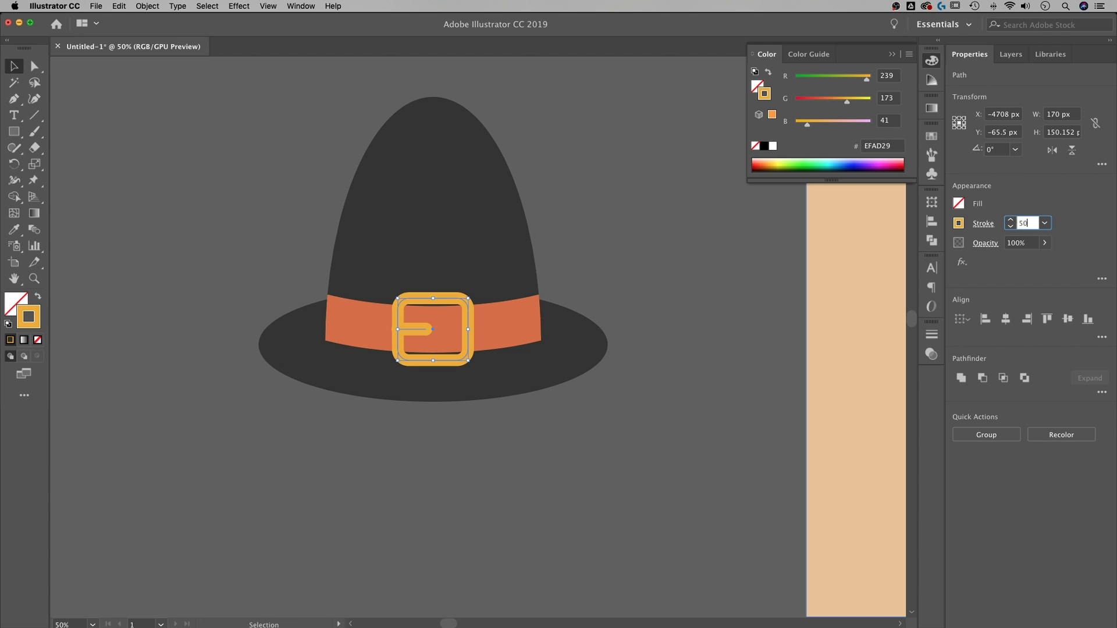
pyautogui.press('Return')
pyautogui.click(1021, 222)
pyautogui.write('40')
pyautogui.press('Return')
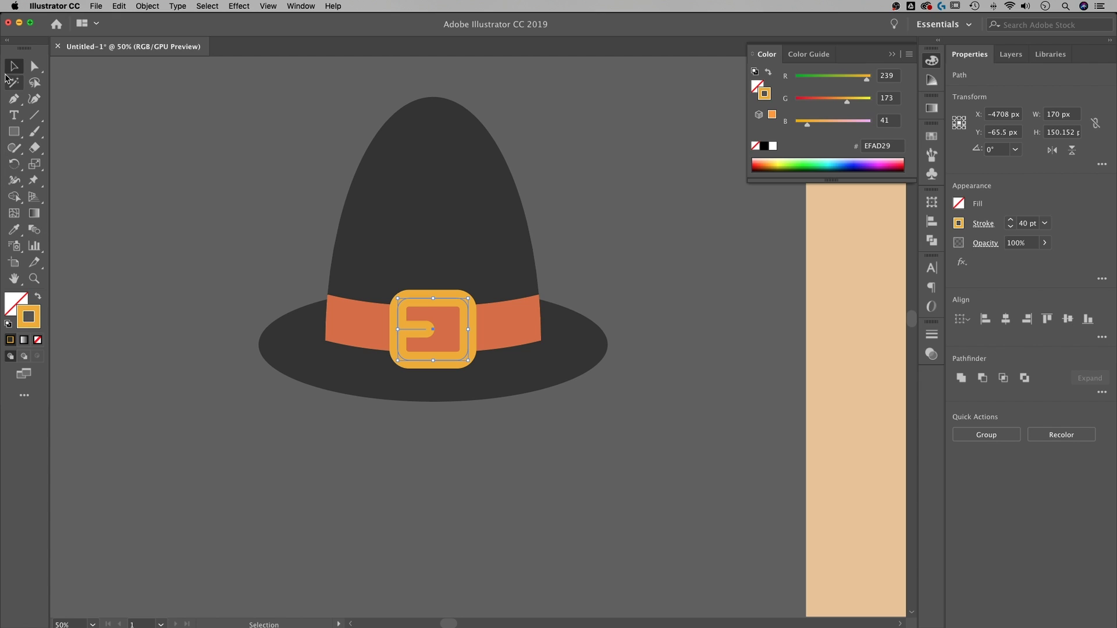
pyautogui.click(194, 91)
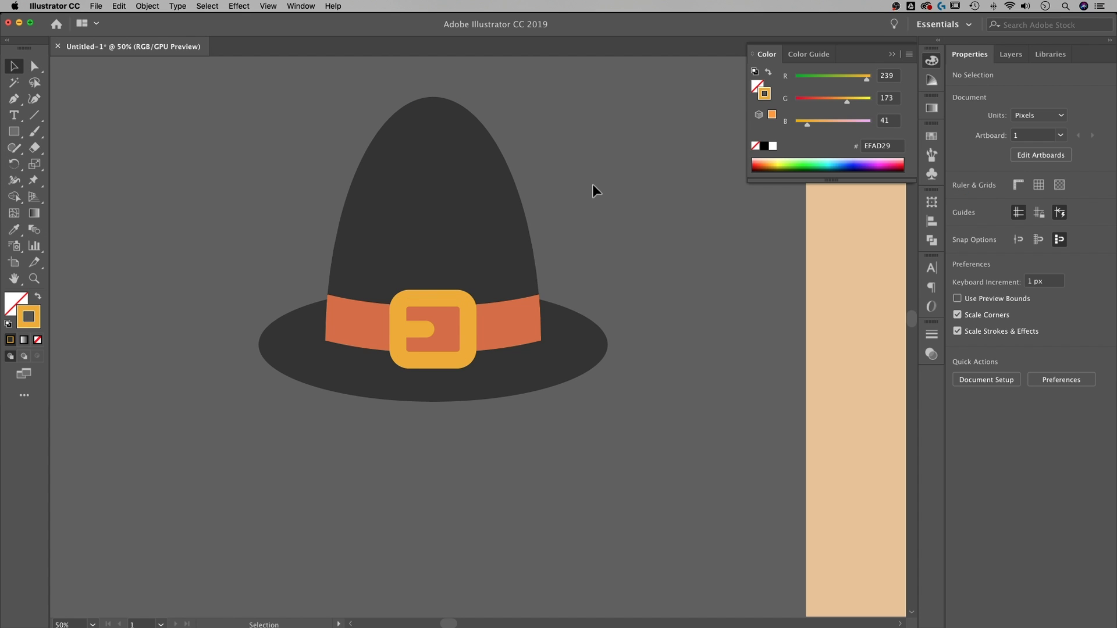
# Draw a black rectangle without stroke, about 628 by 1061 px, covering the hat's right half from its vertical centre line
pyautogui.scroll(3, 624, 267)
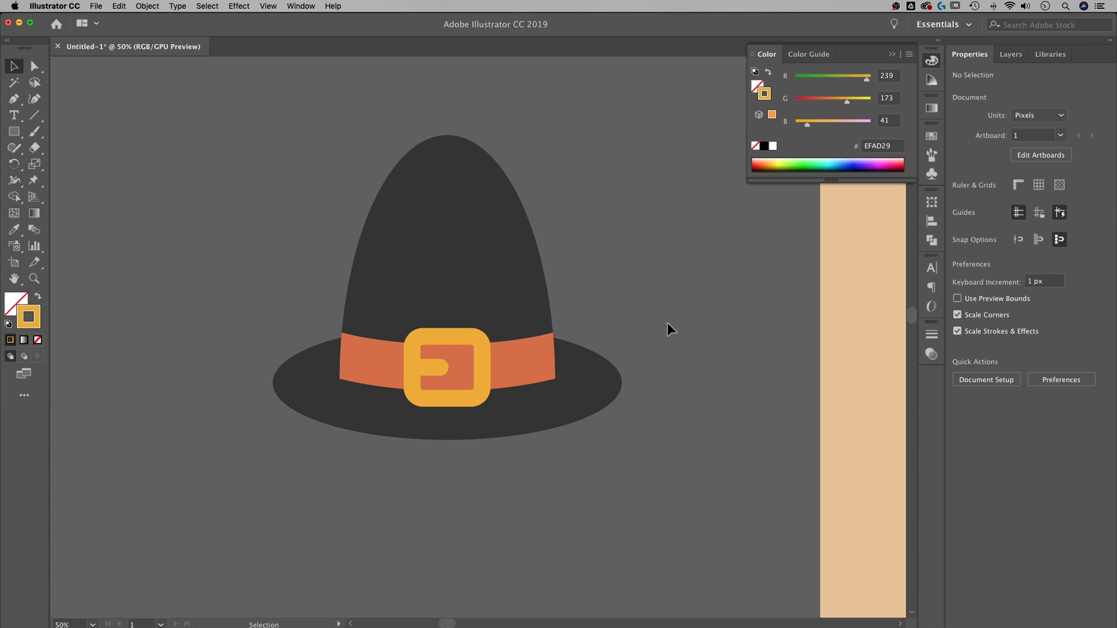
pyautogui.click(15, 133)
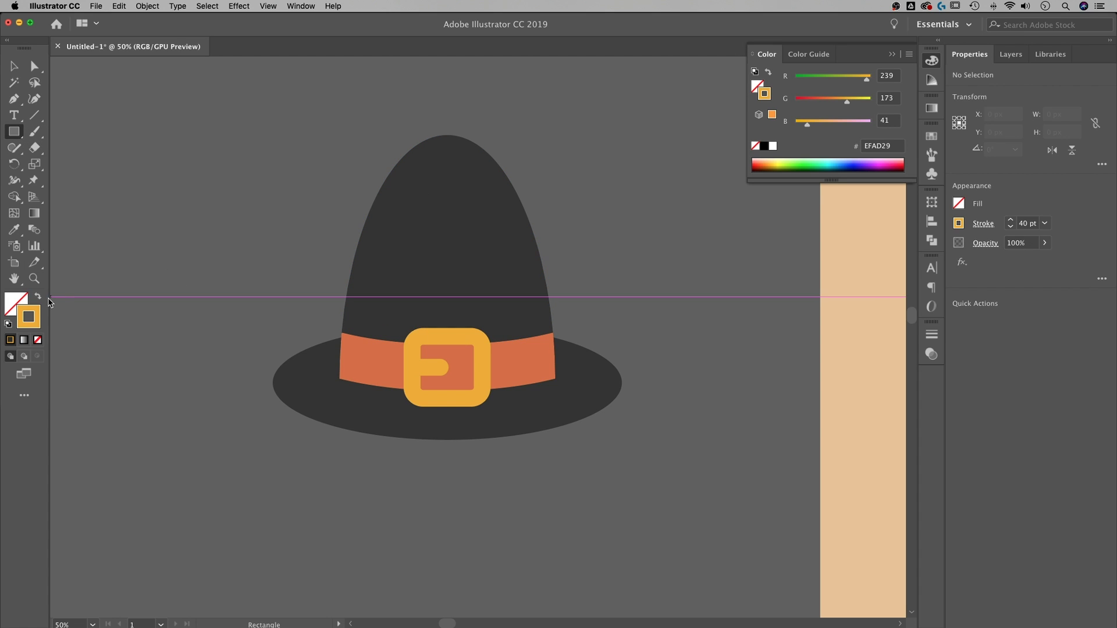
pyautogui.click(959, 203)
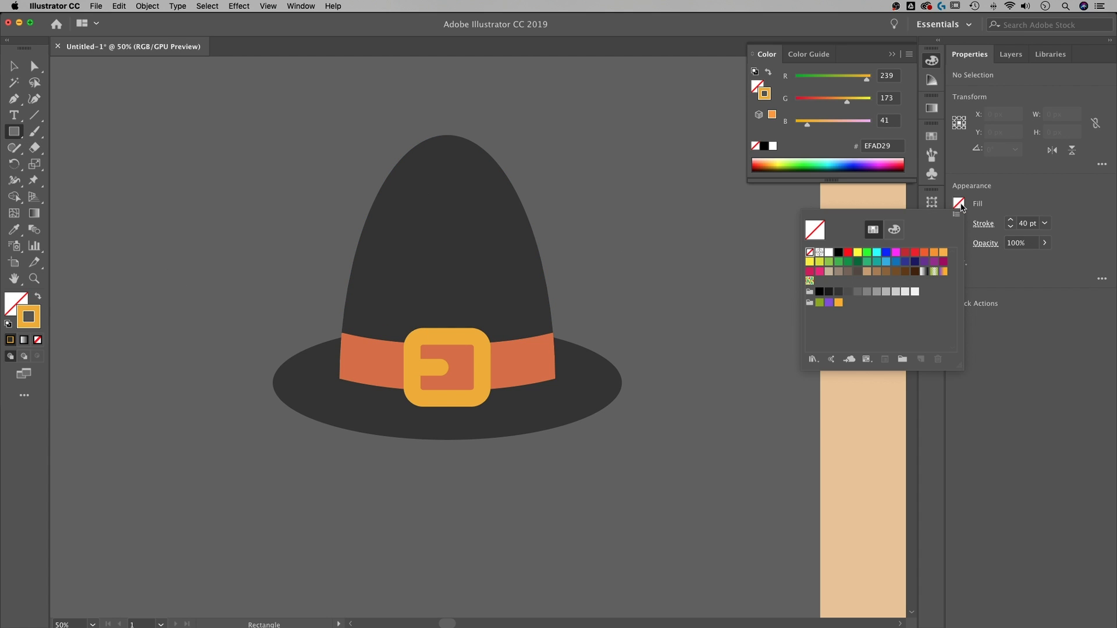
pyautogui.click(819, 292)
pyautogui.click(995, 214)
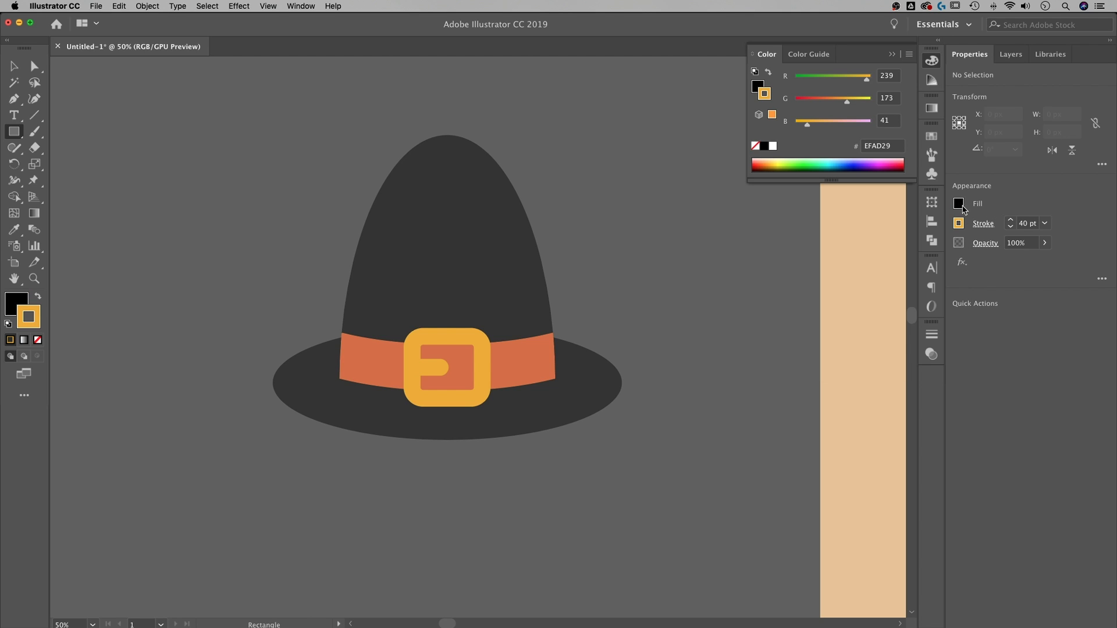
pyautogui.click(983, 224)
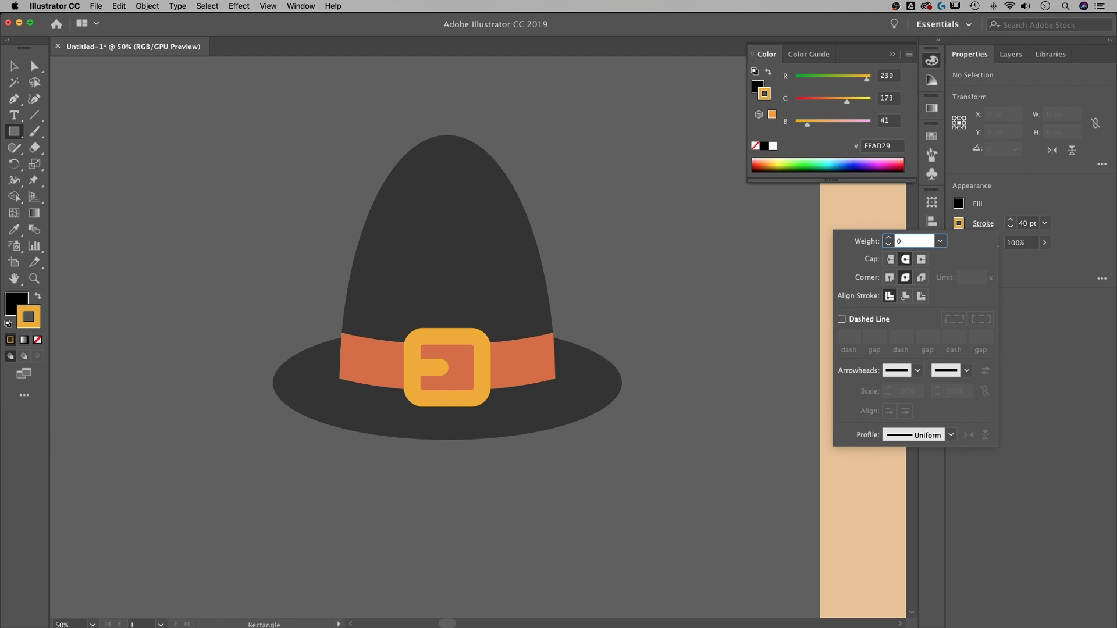
pyautogui.press('Return')
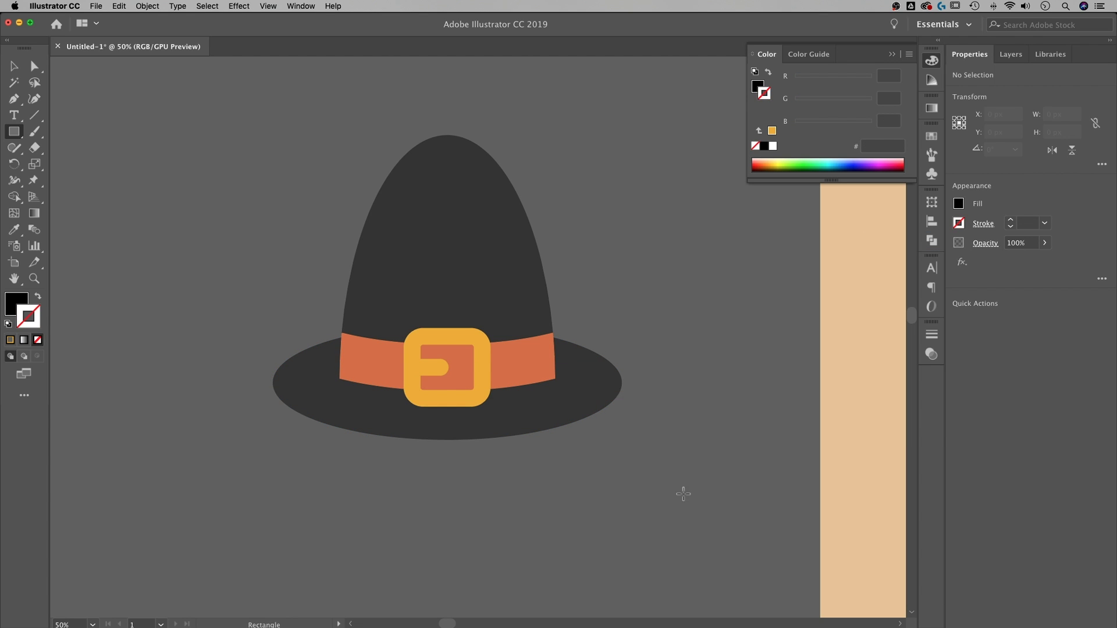
pyautogui.moveTo(703, 523)
pyautogui.mouseDown()
pyautogui.moveTo(528, 279)
pyautogui.moveTo(448, 86)
pyautogui.mouseUp()
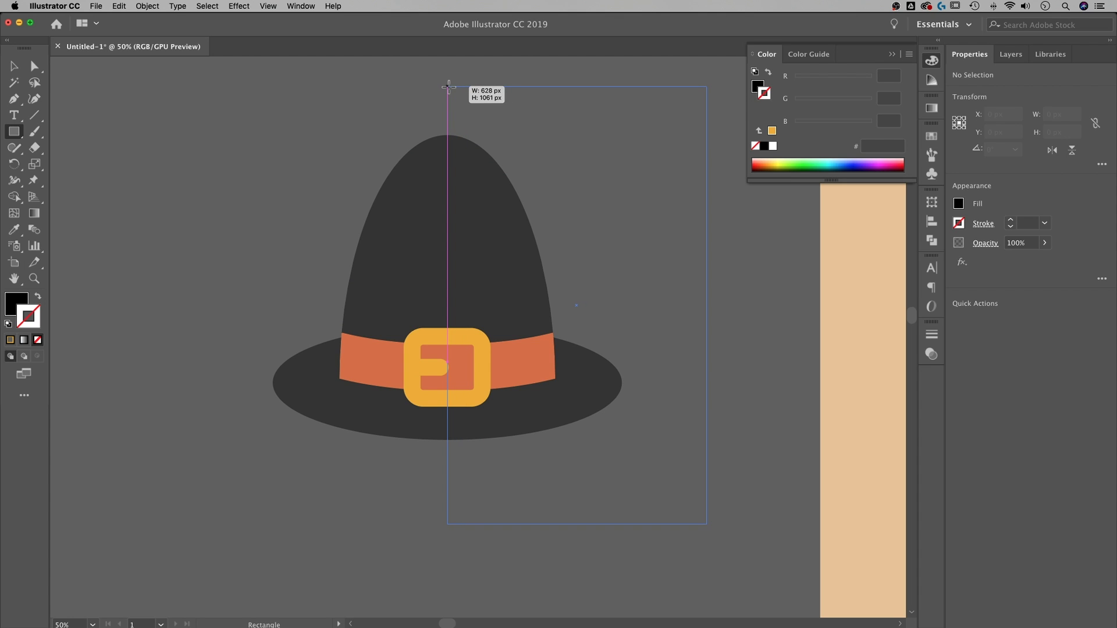
pyautogui.moveTo(448, 86); pyautogui.dragTo(449, 86)
pyautogui.click(268, 7)
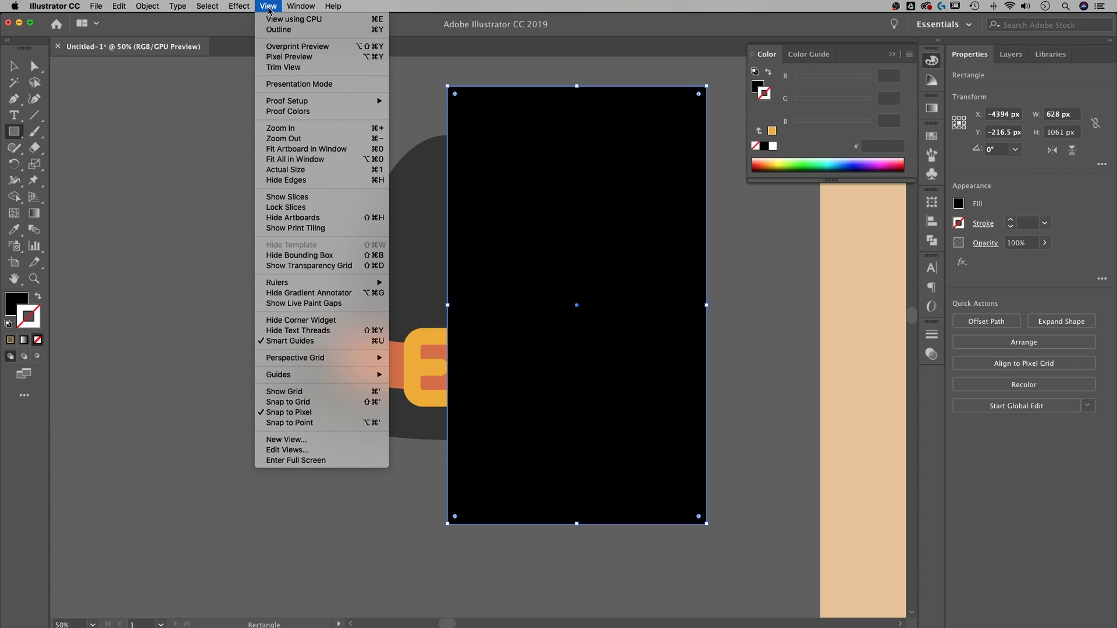
pyautogui.click(311, 341)
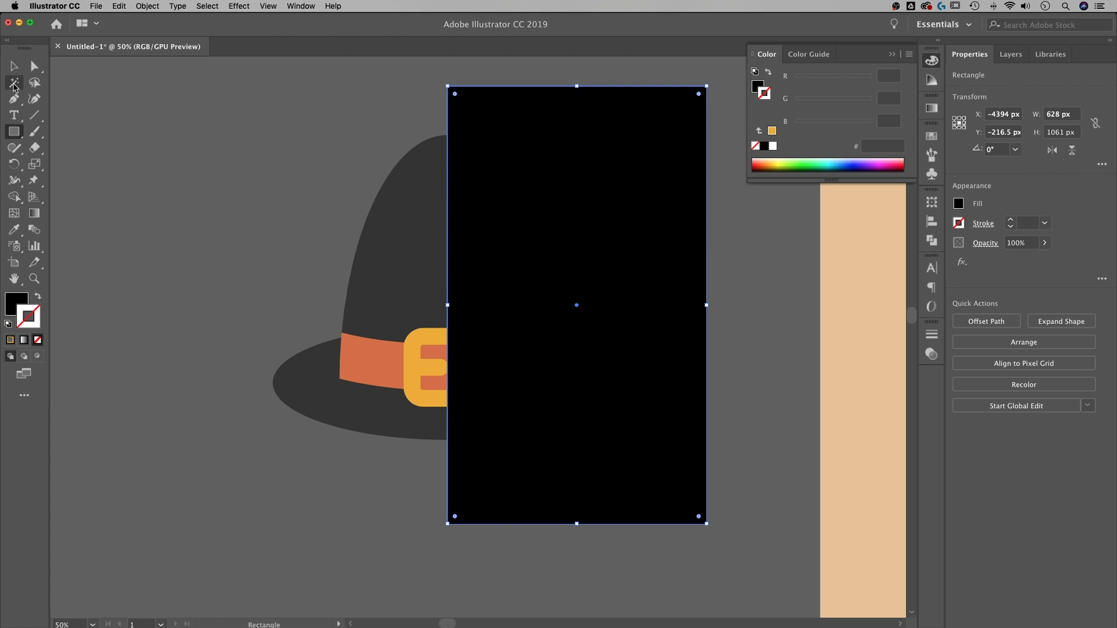
# Trim the black rectangle to the right half of the hat by removing the part outside the silhouette with Shape Builder
pyautogui.click(14, 66)
pyautogui.moveTo(401, 76); pyautogui.dragTo(716, 516)
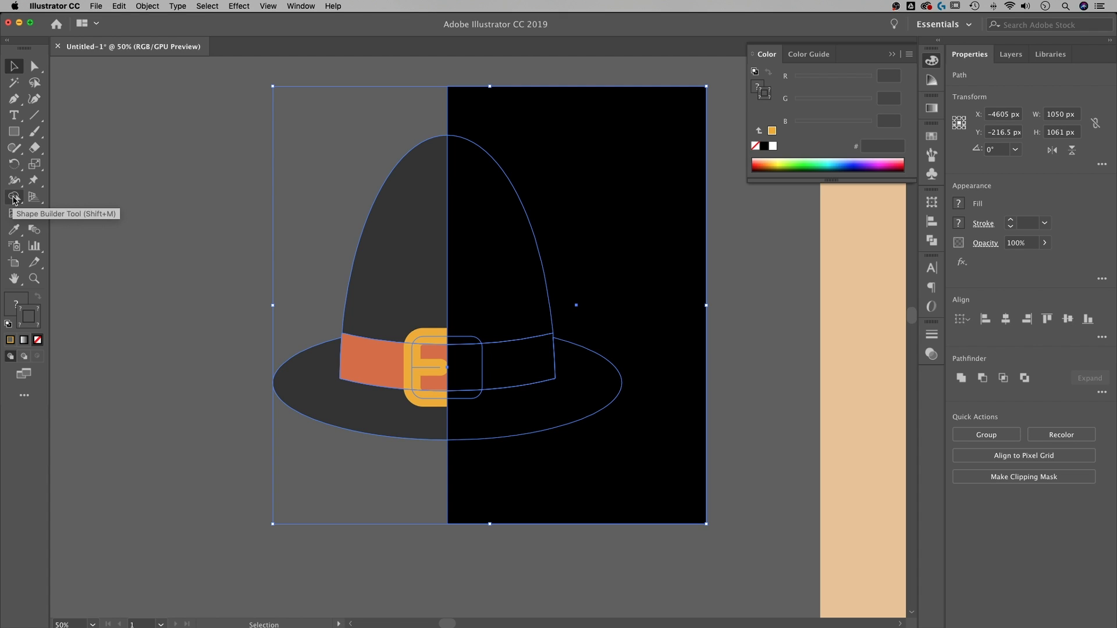
pyautogui.click(13, 198)
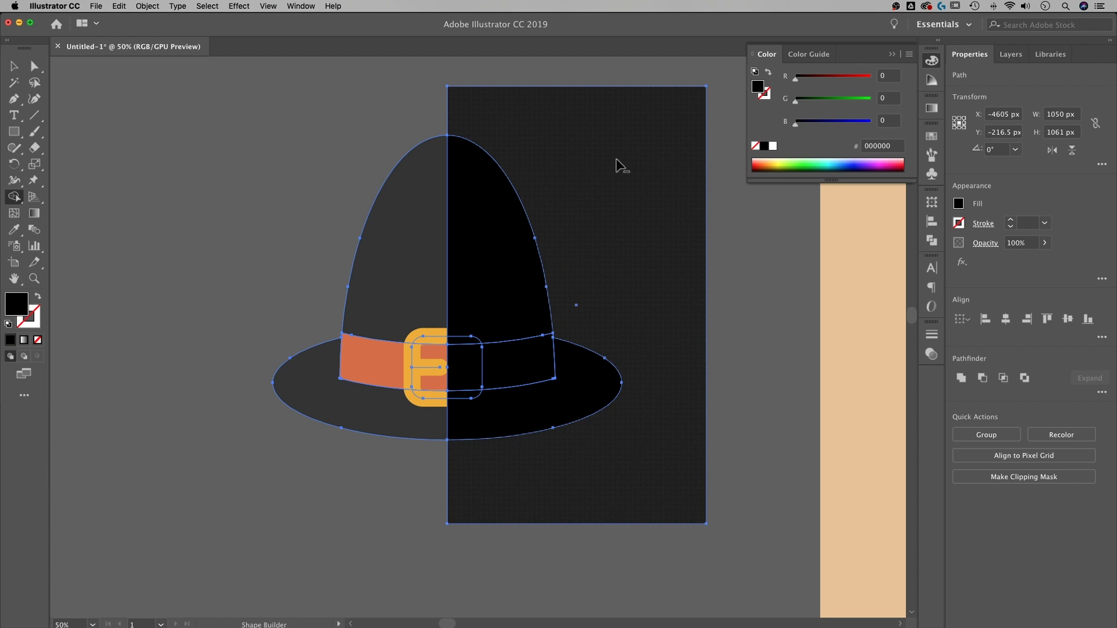
pyautogui.keyDown('alt'); pyautogui.click(621, 167); pyautogui.keyUp('alt')
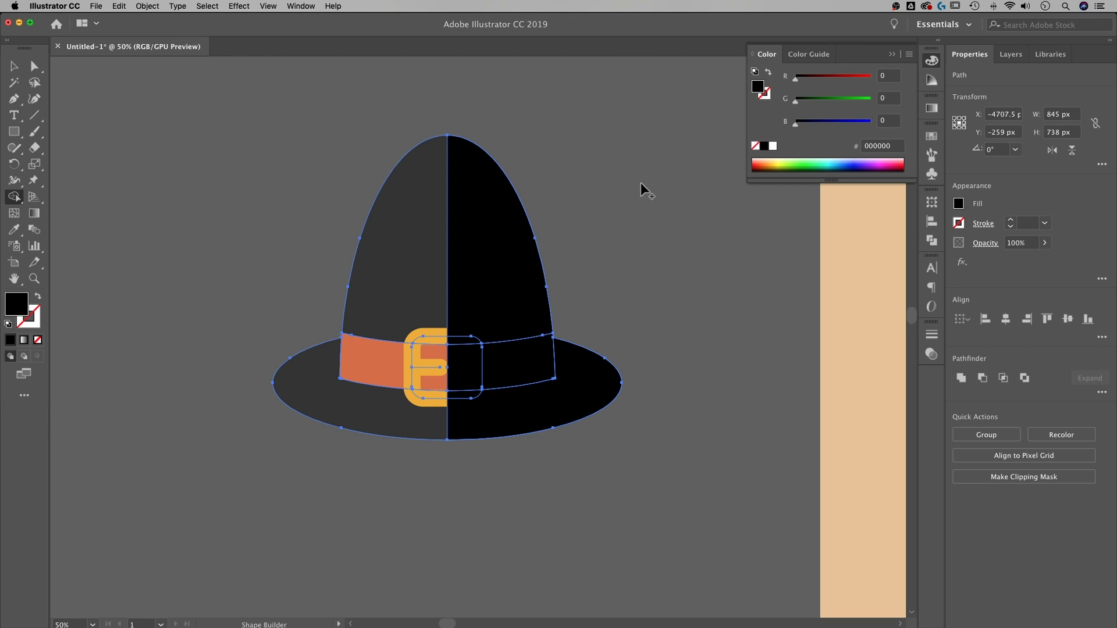
pyautogui.click(14, 66)
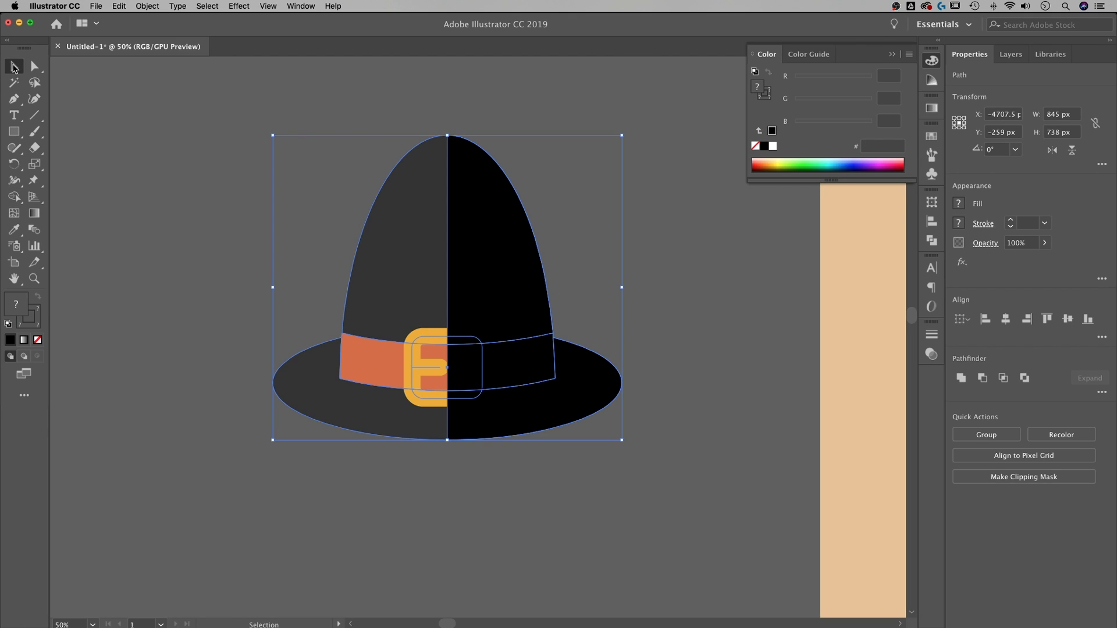
pyautogui.click(678, 205)
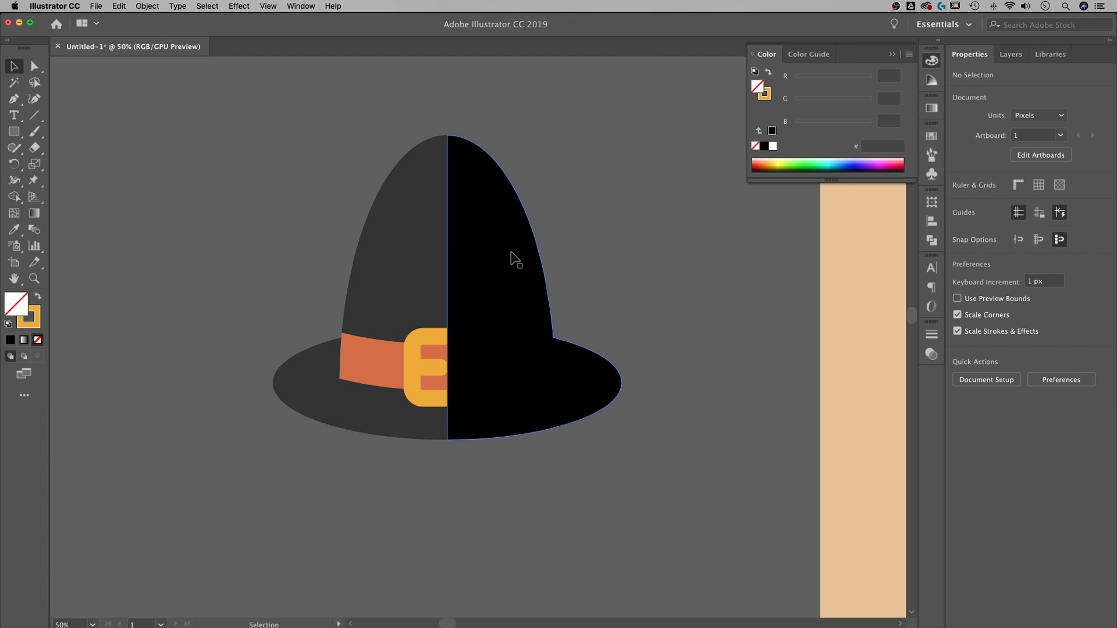
# Set the black half-hat shape's opacity to 15% to make a shadow over the hat's right half
pyautogui.click(491, 253)
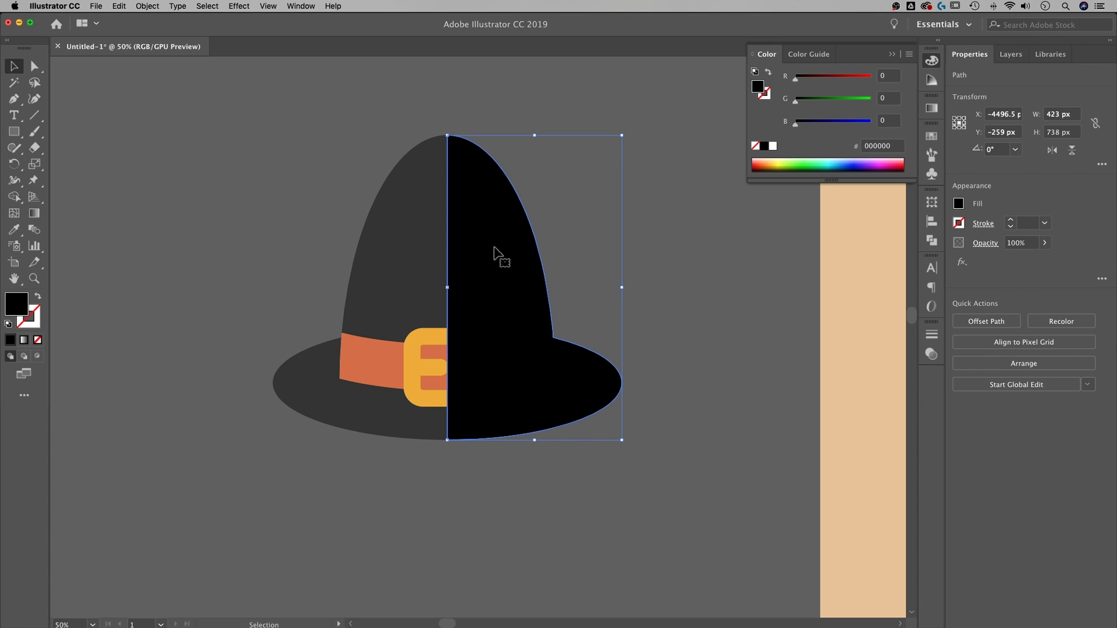
pyautogui.click(1031, 245)
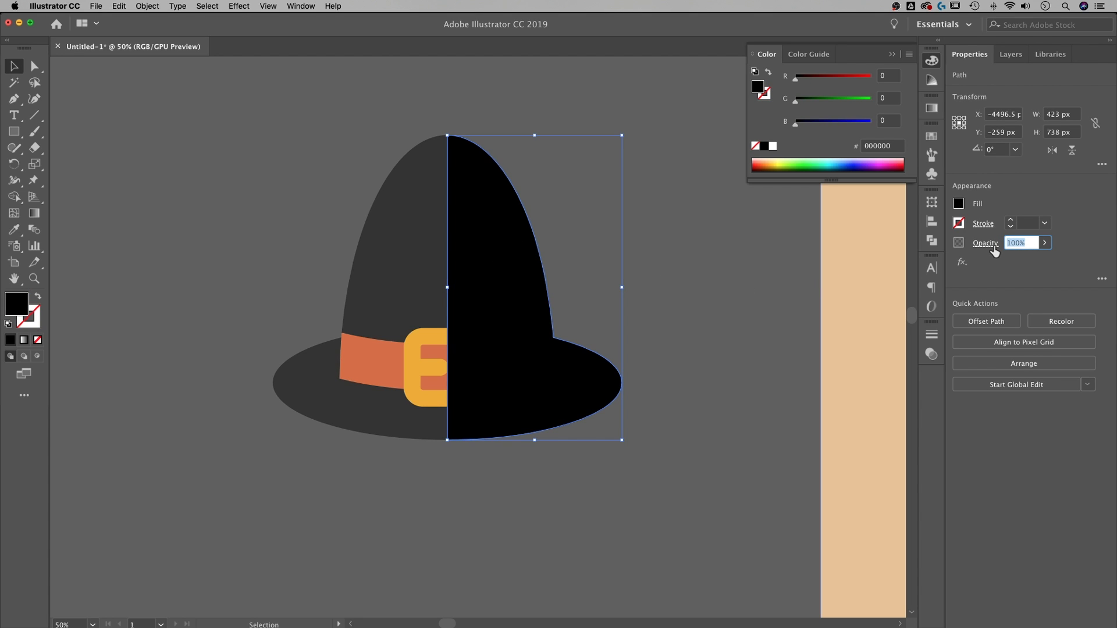
pyautogui.write('15')
pyautogui.press('Return')
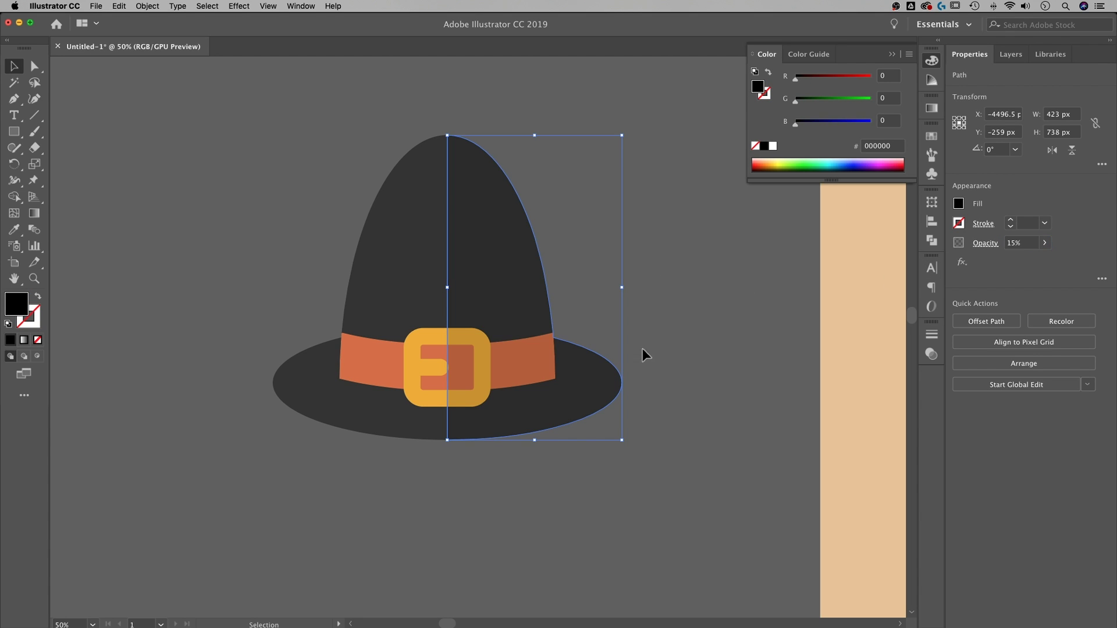
pyautogui.click(720, 341)
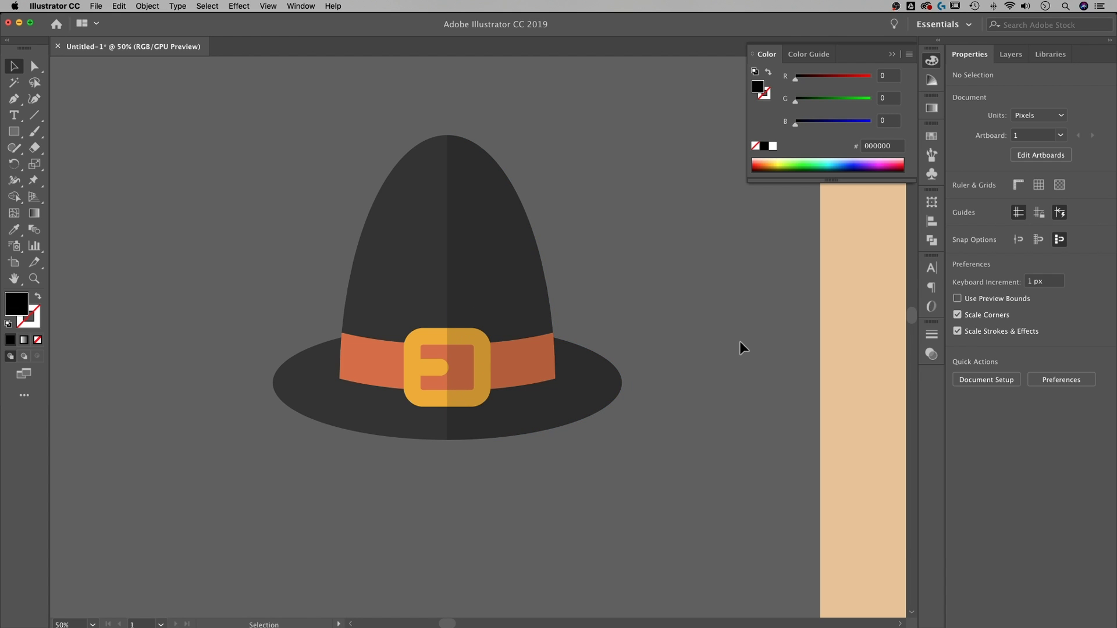
# Move the beige background rectangle from behind the reference artwork to behind the redrawn hat
pyautogui.hotkey('ctrl', '-')
pyautogui.hotkey('ctrl', '-')
pyautogui.moveTo(742, 349); pyautogui.dragTo(472, 342)
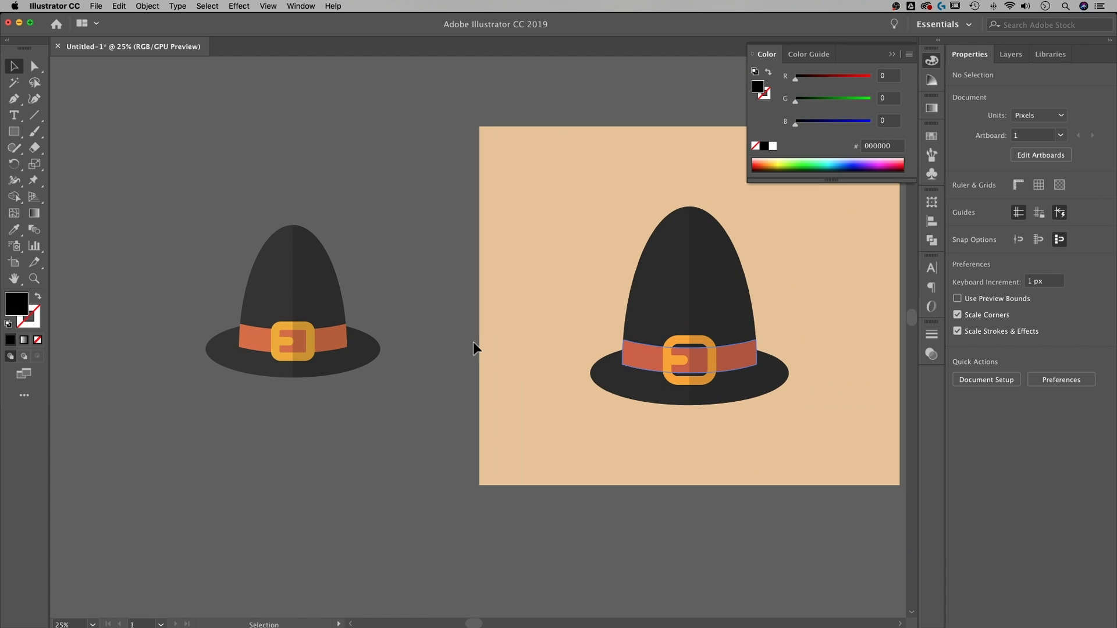
pyautogui.click(501, 183)
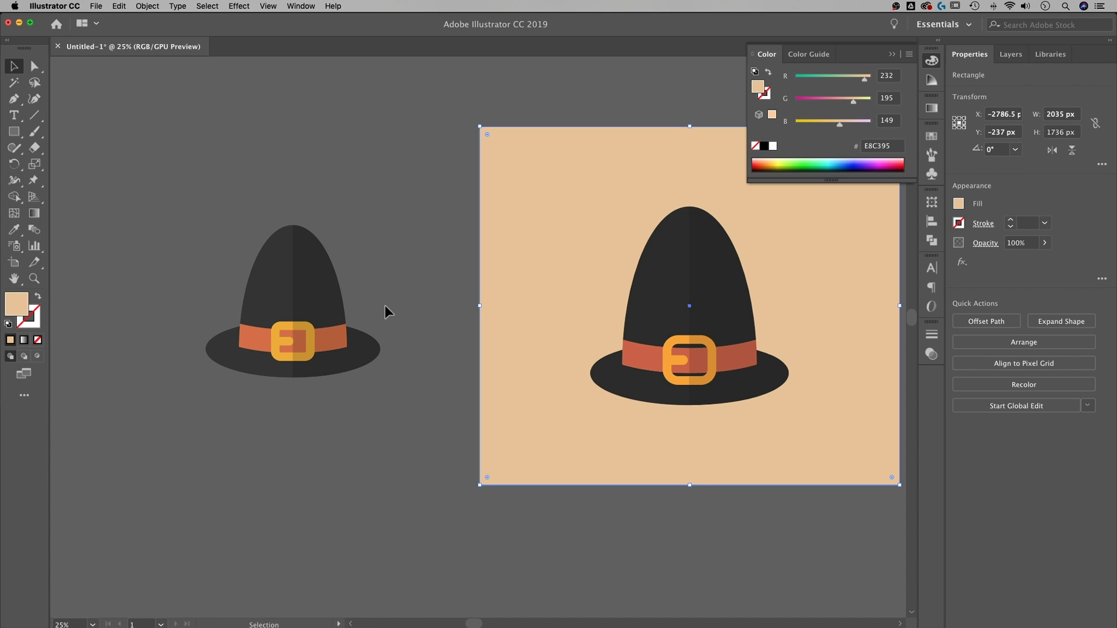
pyautogui.moveTo(481, 307); pyautogui.dragTo(94, 306)
pyautogui.moveTo(484, 247); pyautogui.dragTo(529, 281)
pyautogui.click(584, 217)
pyautogui.press('space')
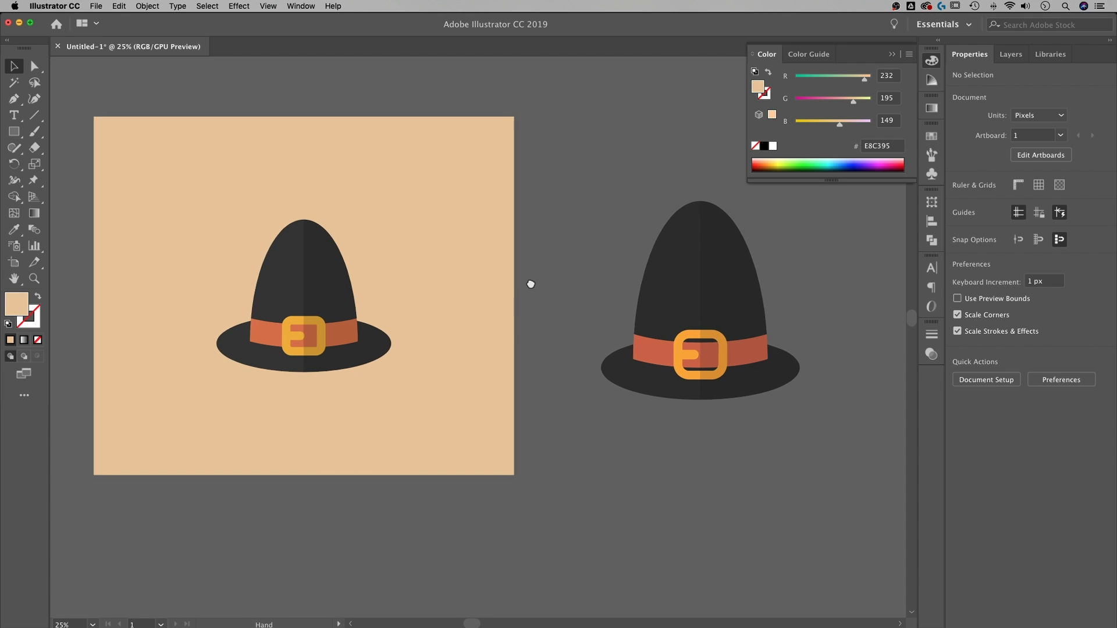